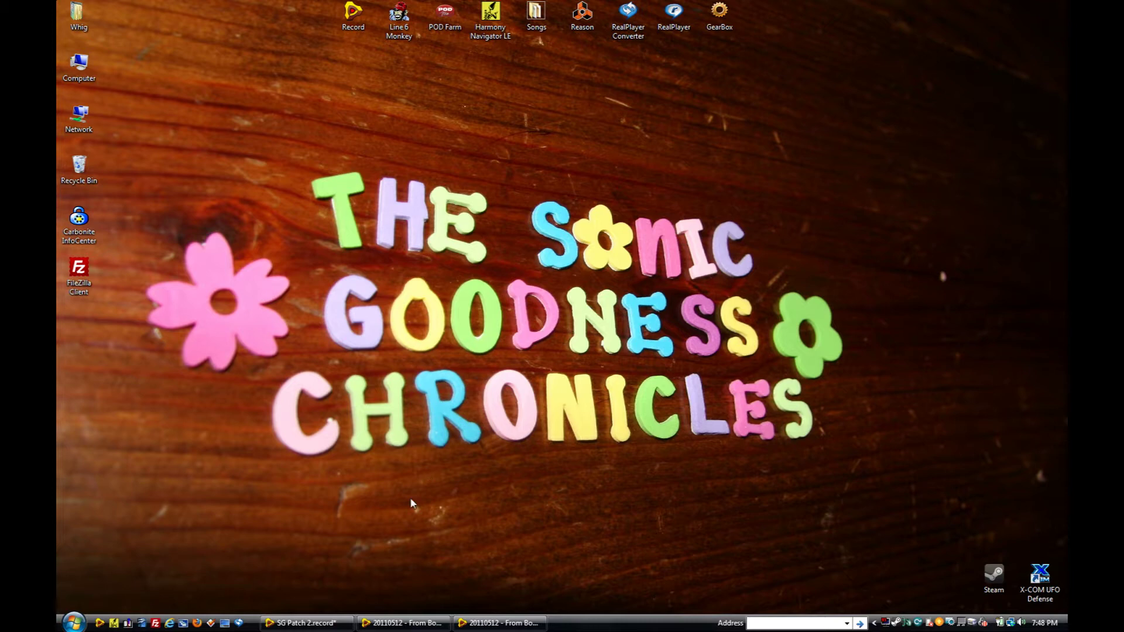
Step: Restore and maximize the SG Patch 2 song window, rewind to the start, and select Big Drum Kit
mouse_move(320, 631)
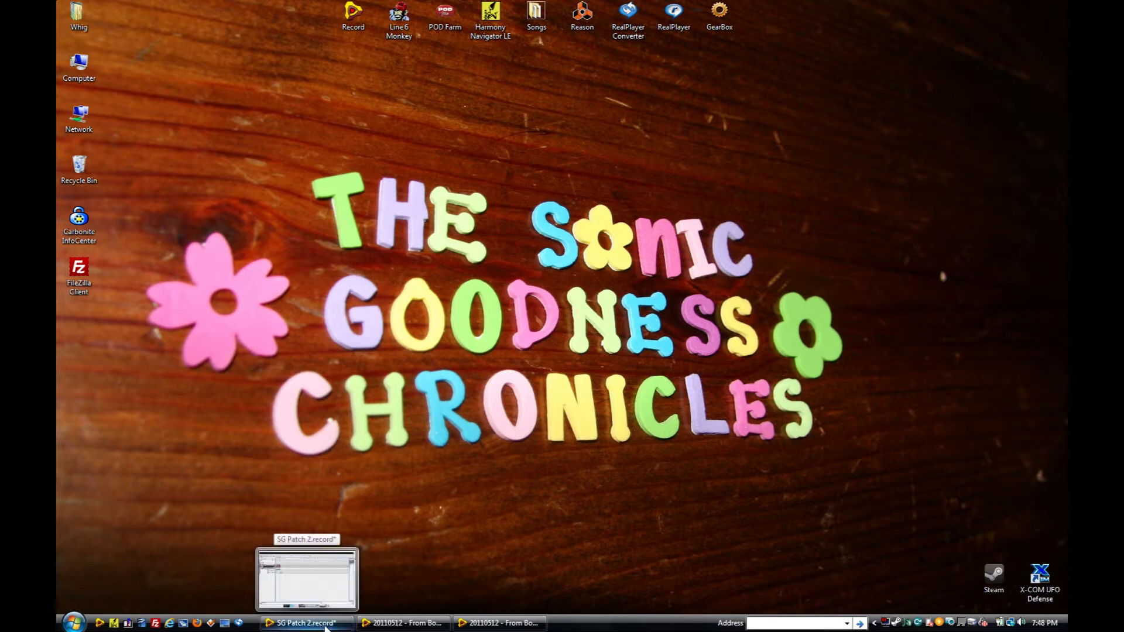
left_click(323, 626)
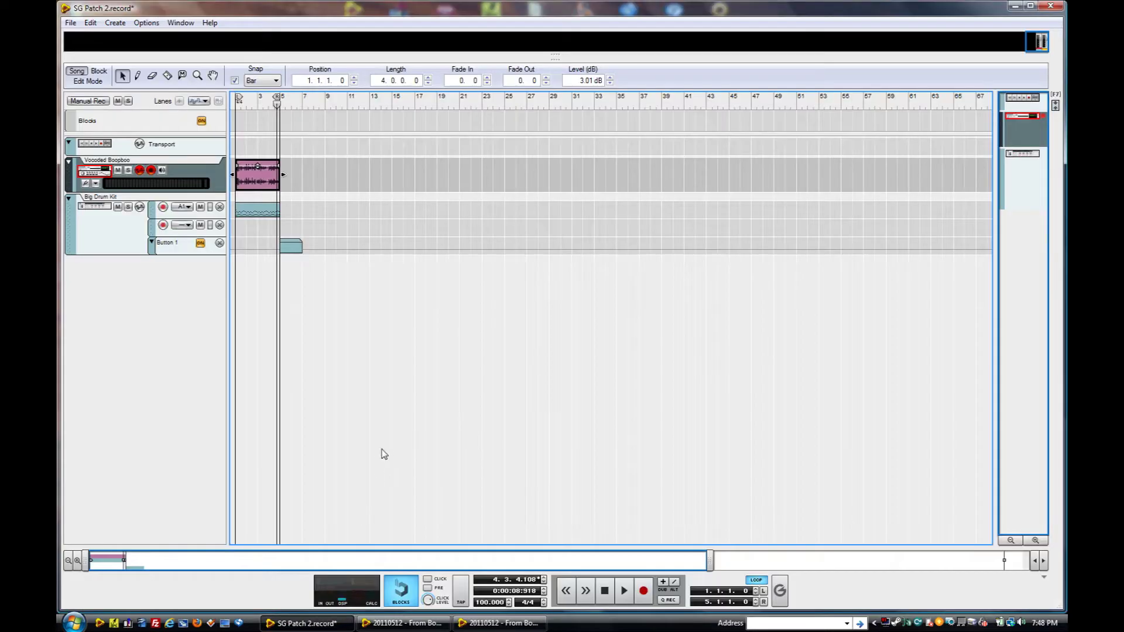
left_click_drag(277, 101, 193, 115)
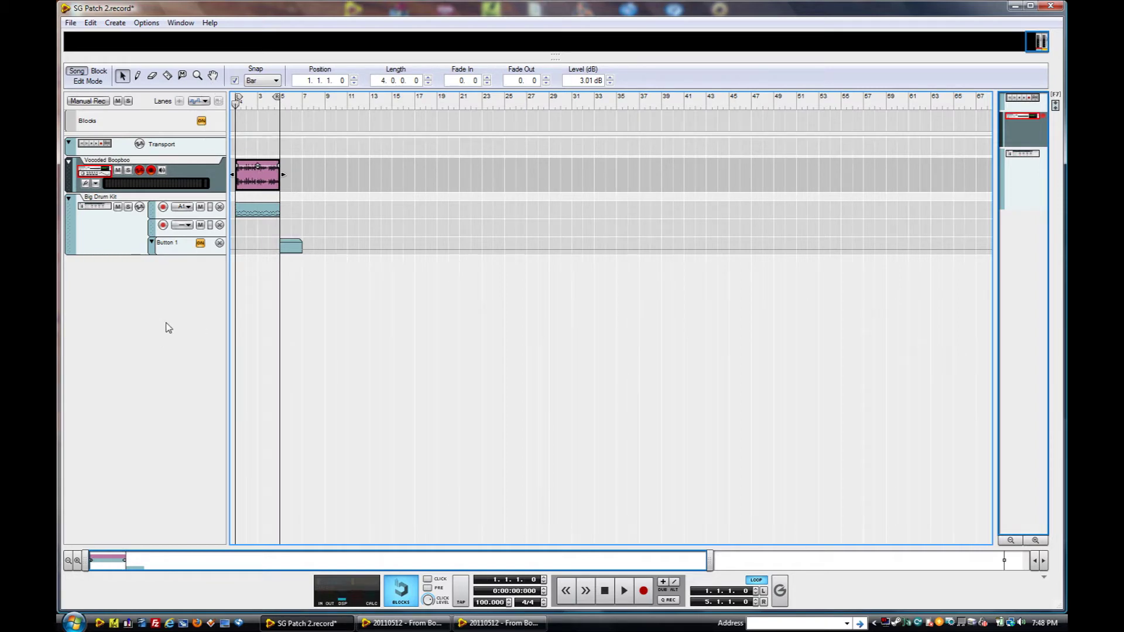
double_click(243, 12)
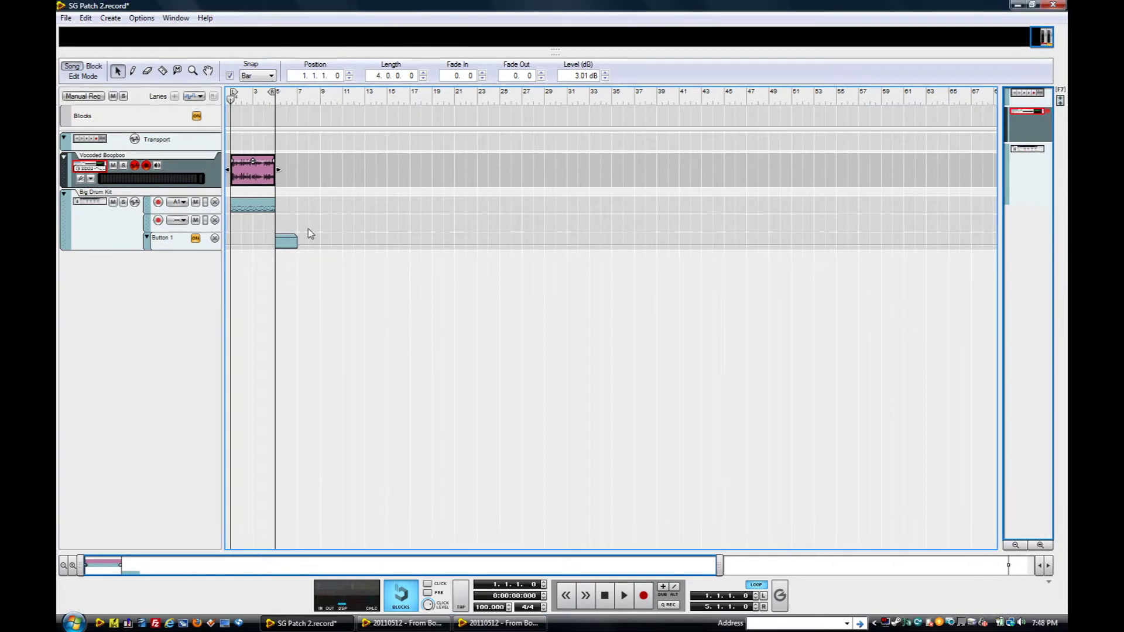
key("F6")
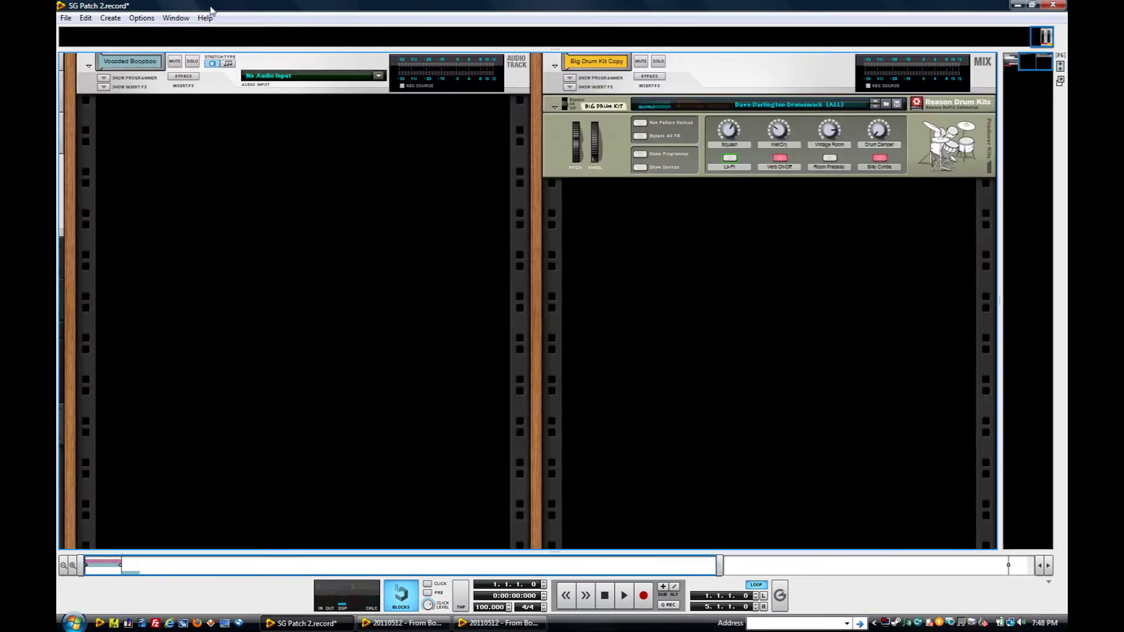
left_click(653, 97)
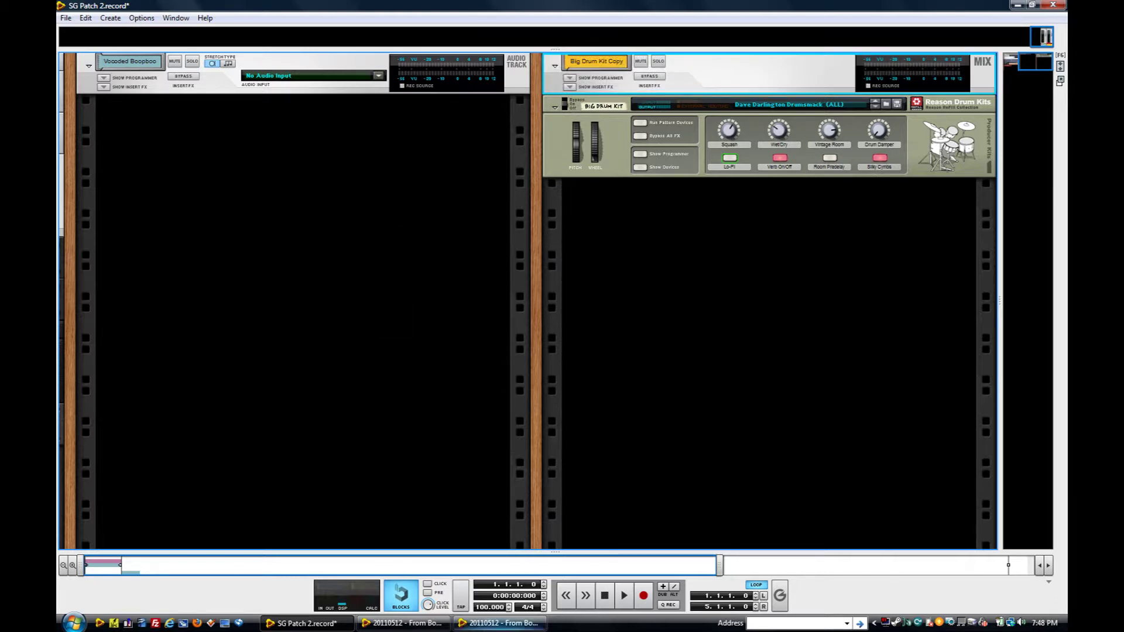
key("F7")
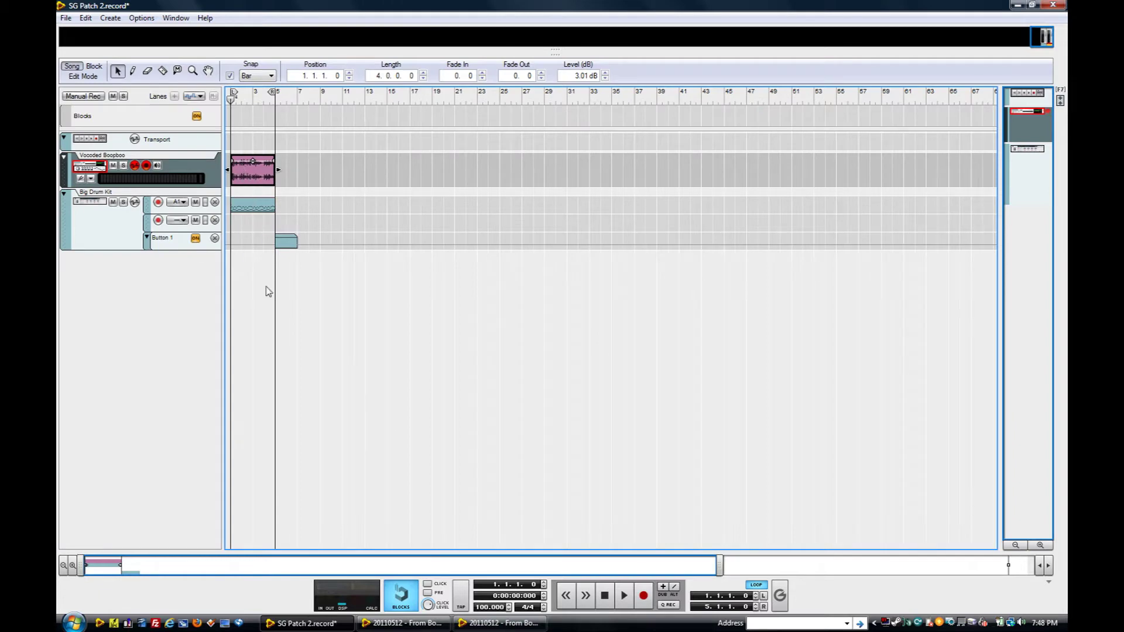
Step: Play the song, solo then unsolo Vocoded Boopboo, and stop playback in the rack view
left_click(621, 601)
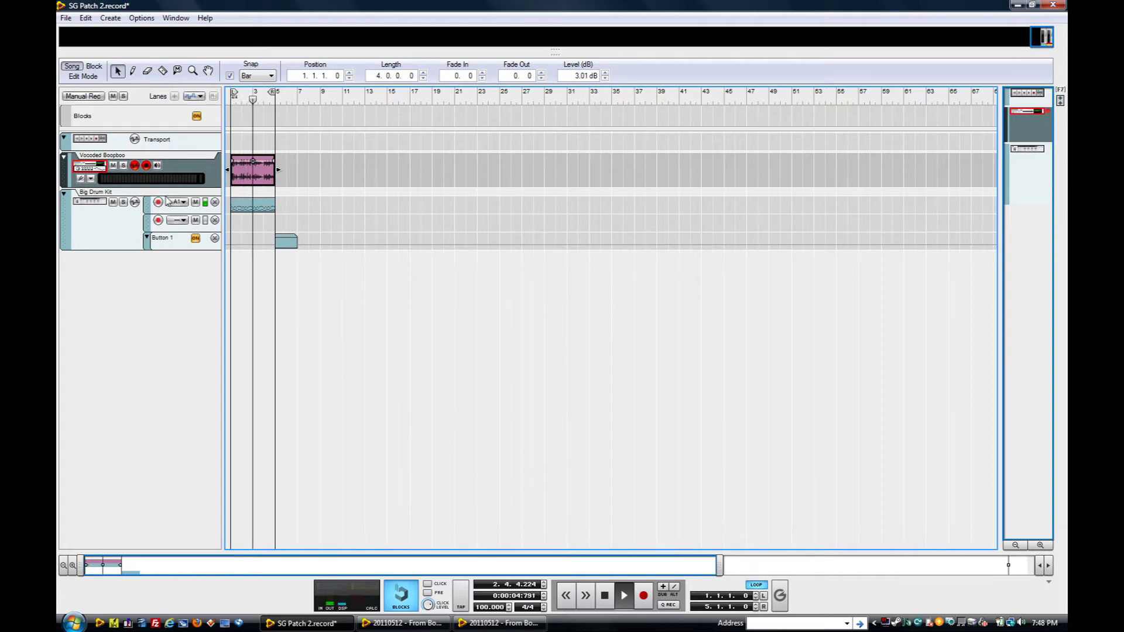
left_click(123, 165)
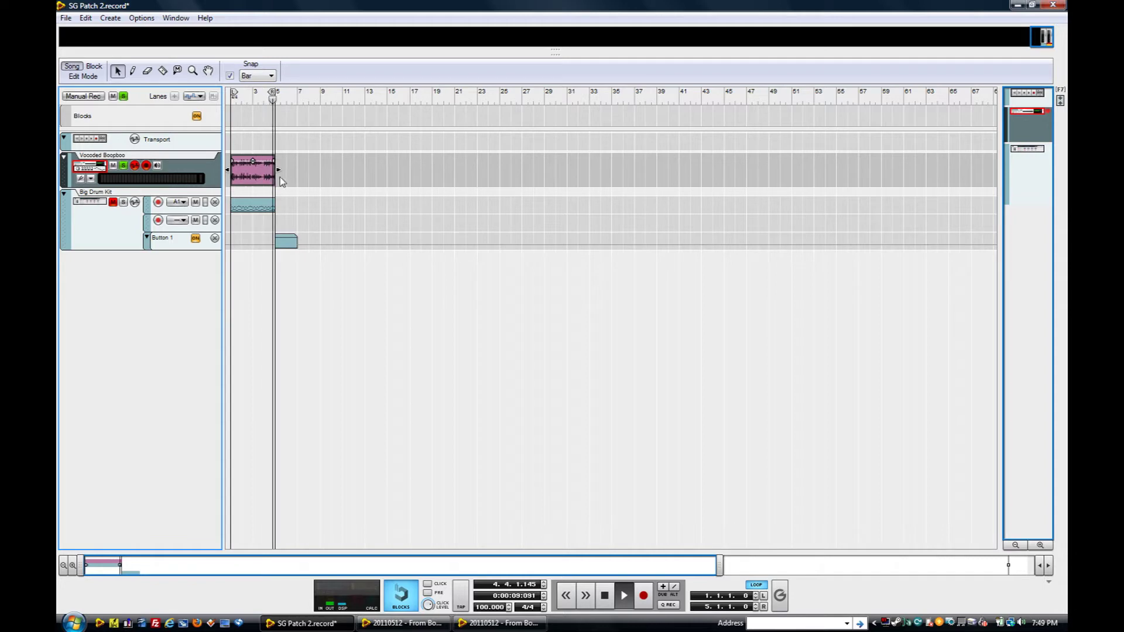
left_click(123, 165)
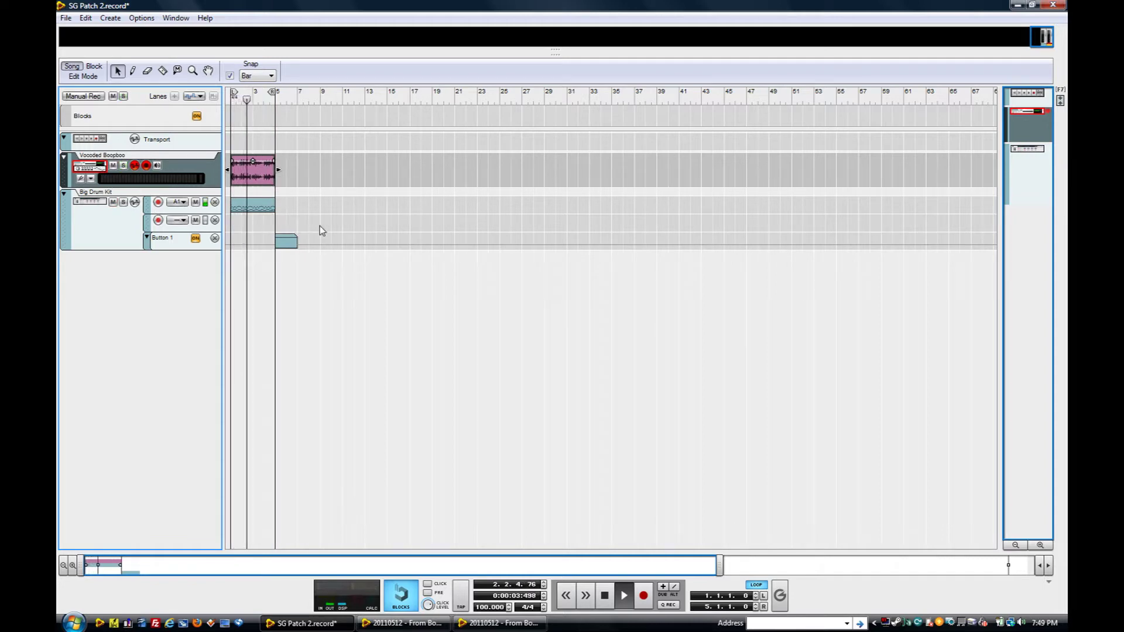
key("F6")
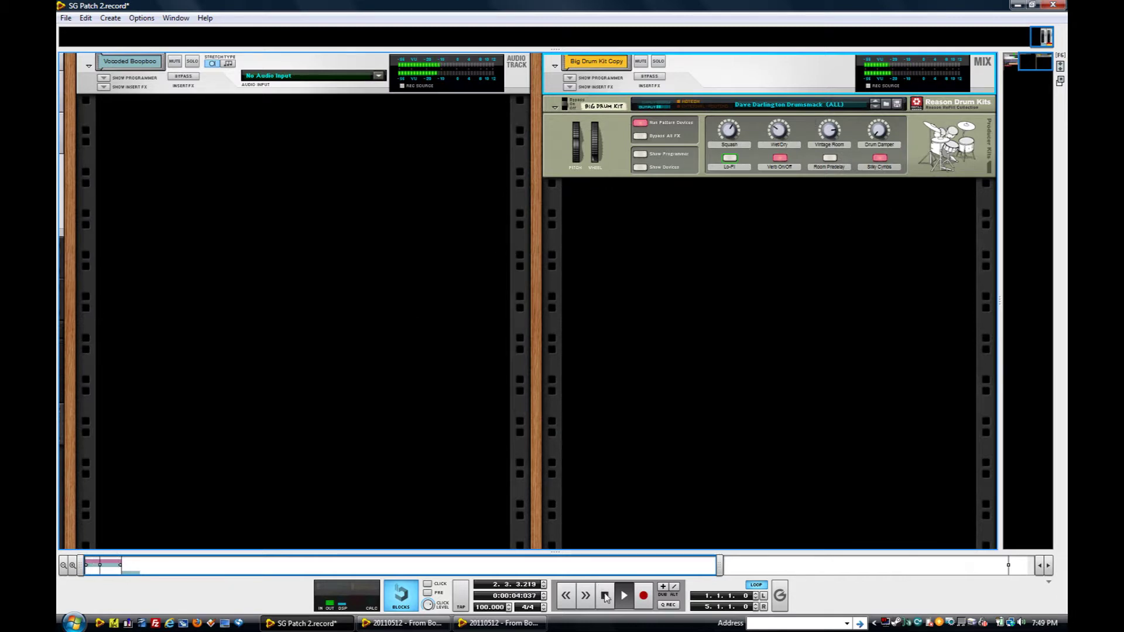
key("space")
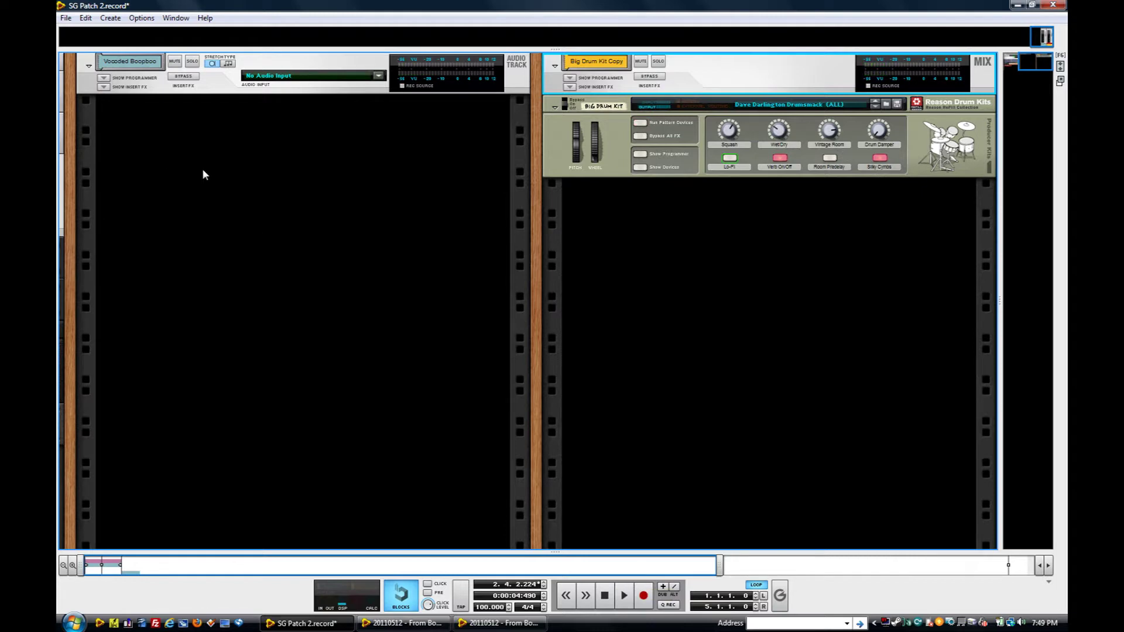
right_click(203, 170)
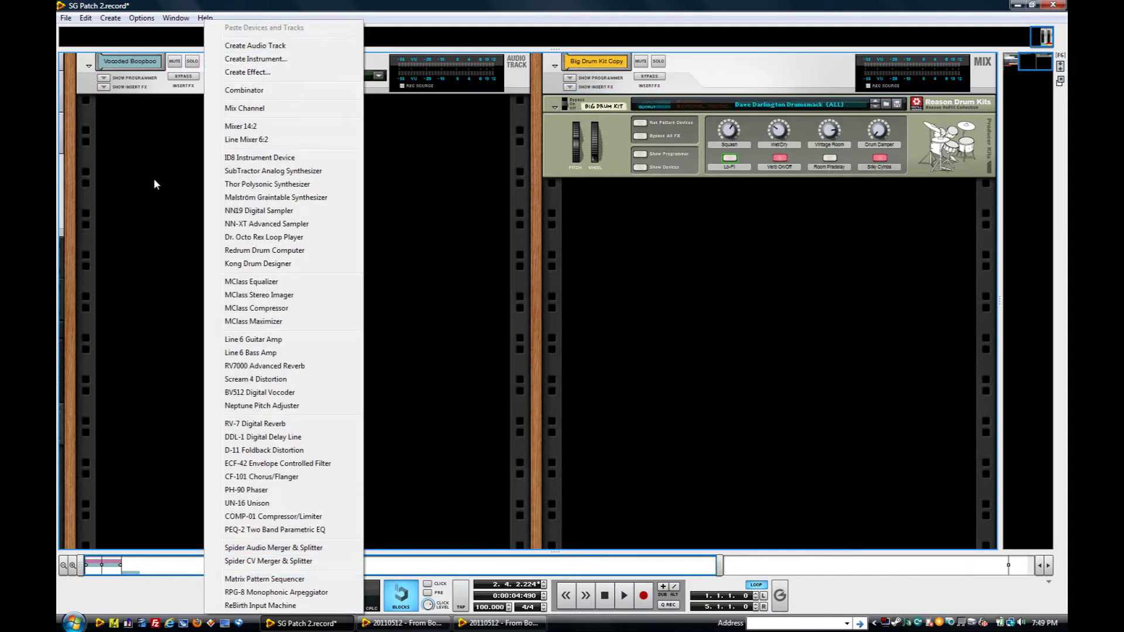
Step: Add a Thor Polysonic Synthesizer and an RPG-8 Monophonic Arpeggiator (Arp 1) beneath it
left_click(278, 186)
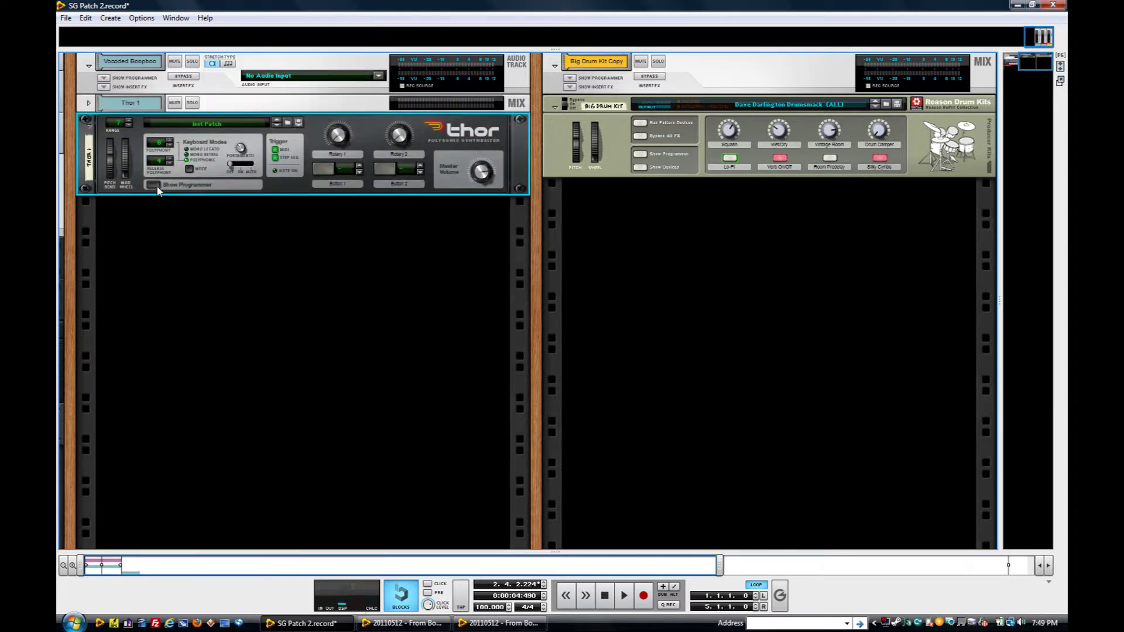
right_click(281, 191)
mouse_move(304, 298)
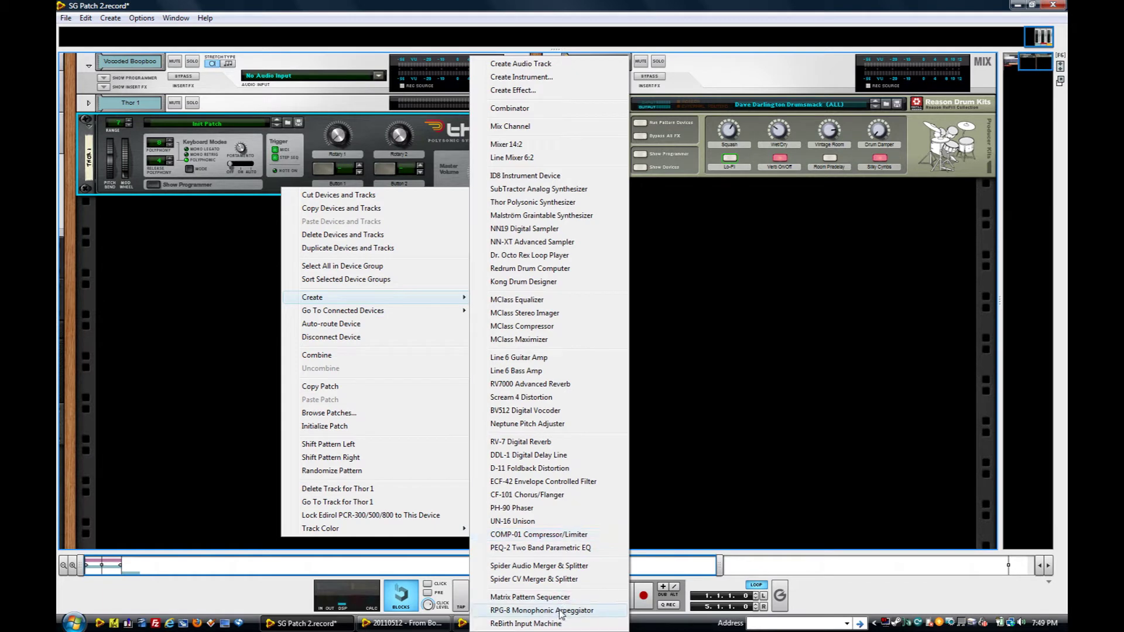
left_click(542, 610)
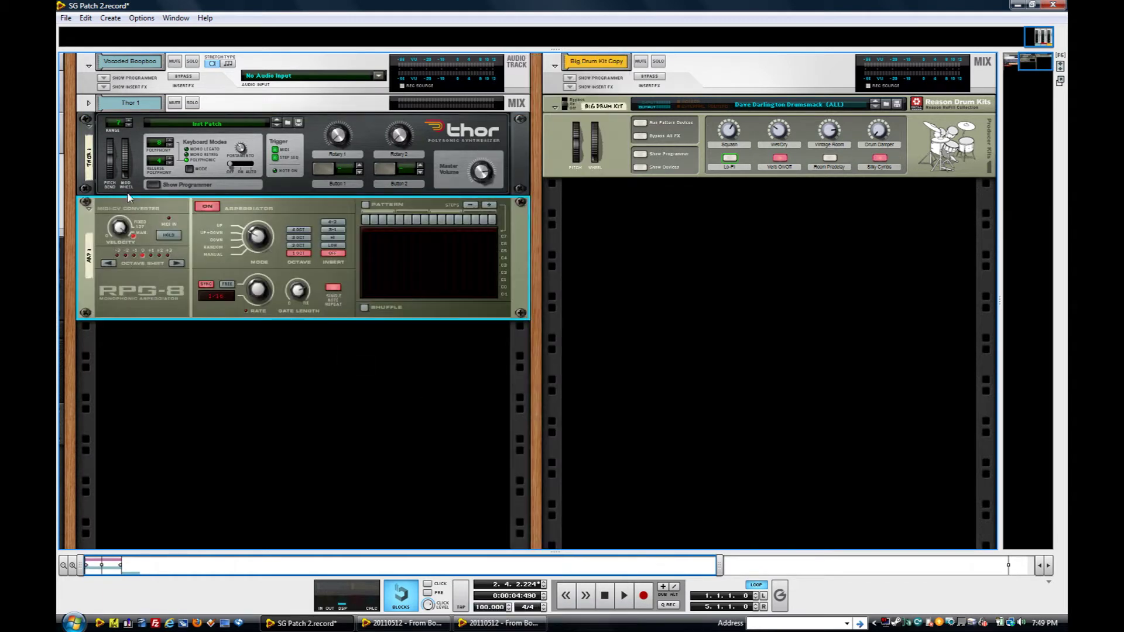
left_click(153, 184)
Step: Draw a clip on the Arp 1 lane from bar 1 to bar 5 and open it for editing
key("F7")
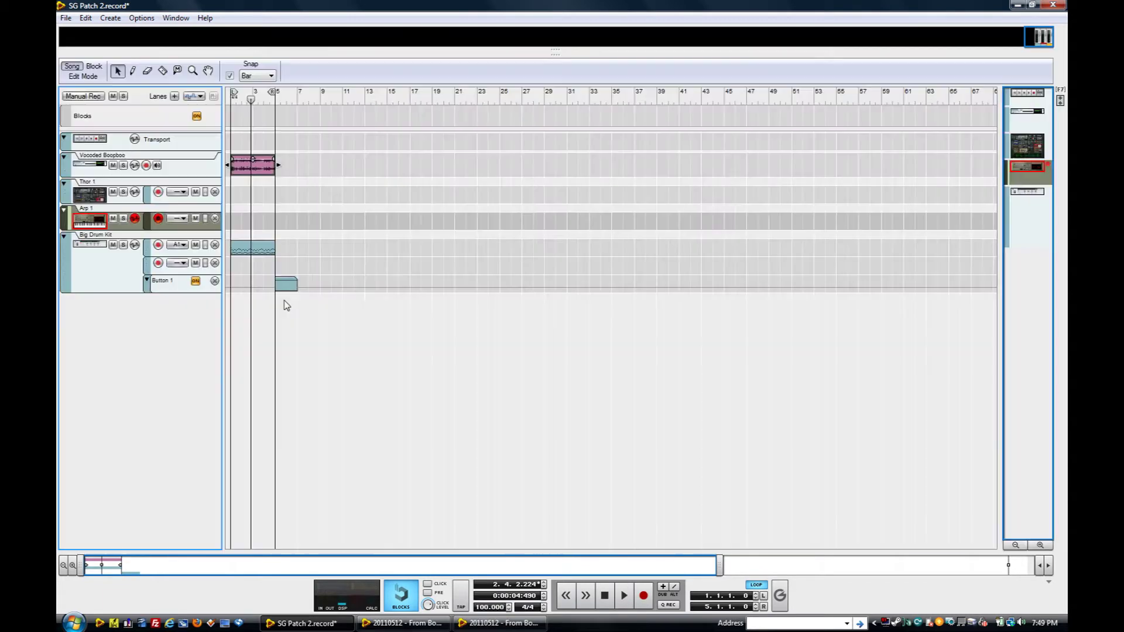
key("w")
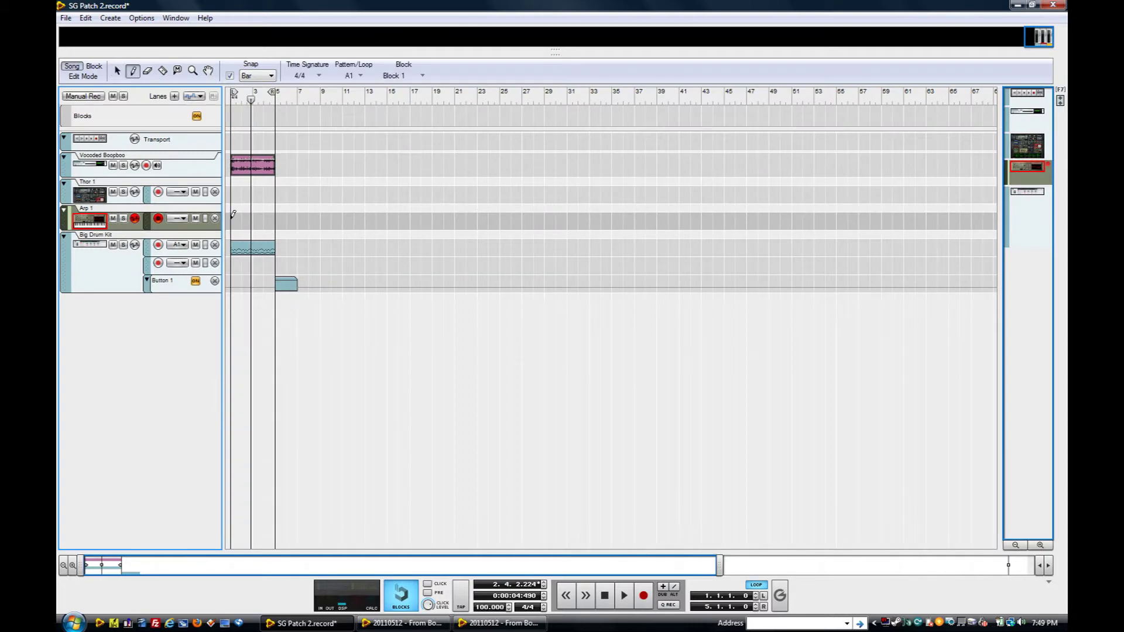
mouse_move(233, 214)
left_mouse_down()
mouse_move(287, 216)
mouse_move(276, 215)
left_mouse_up()
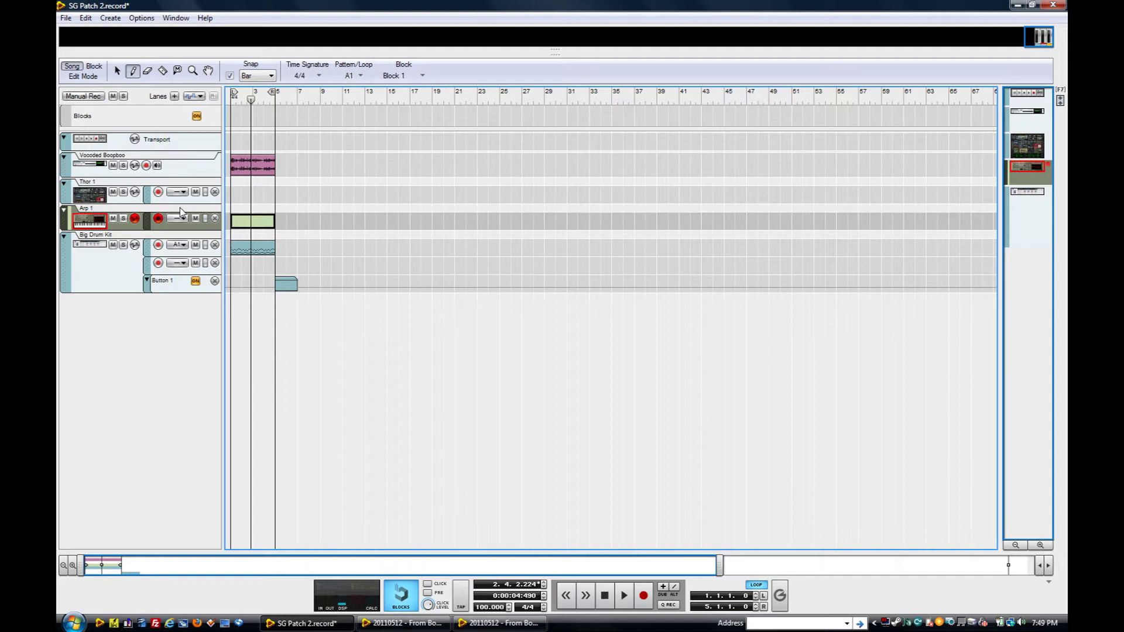
double_click(267, 218)
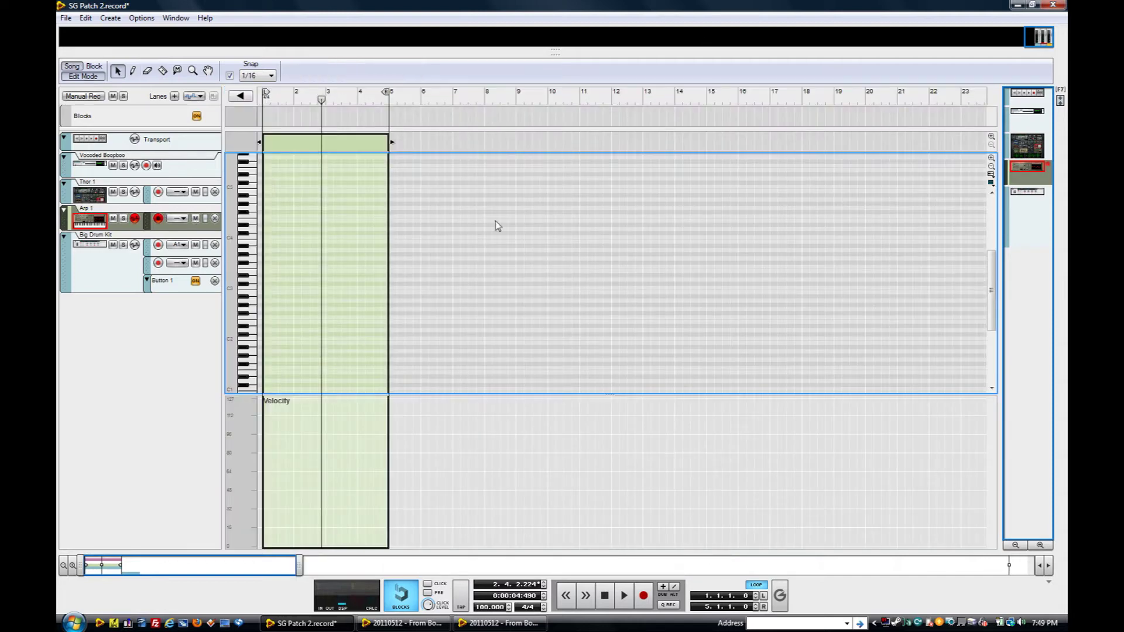
Step: Build stacked chords from D3, F#3, C3, E3, G3 and B3 notes, then play from the start
key("w")
left_click_drag(264, 274, 292, 275)
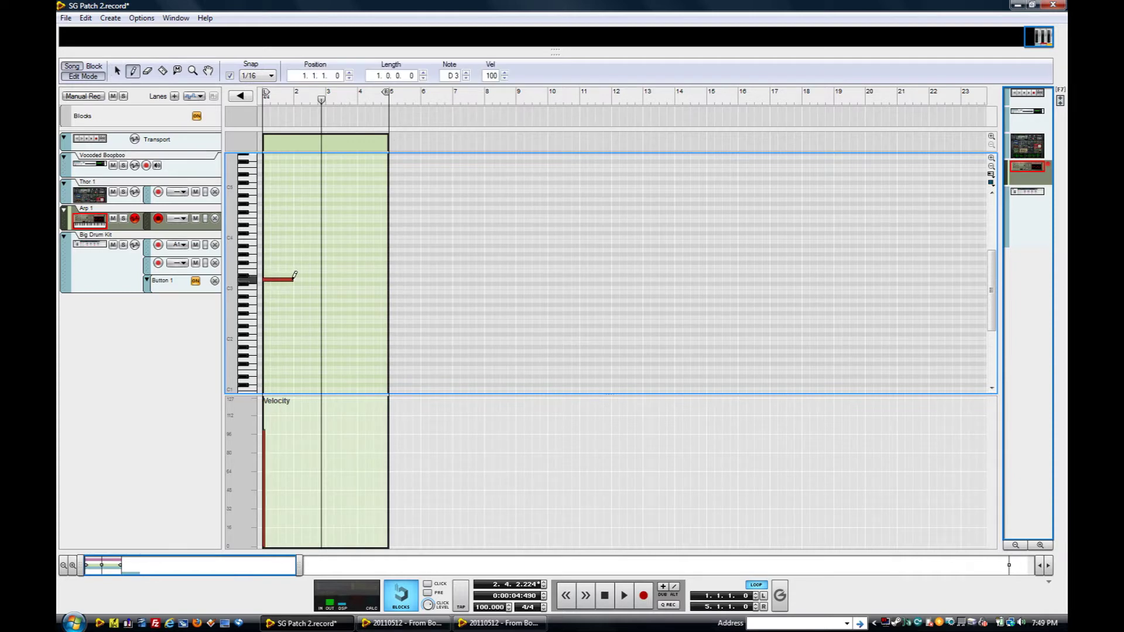
key("q")
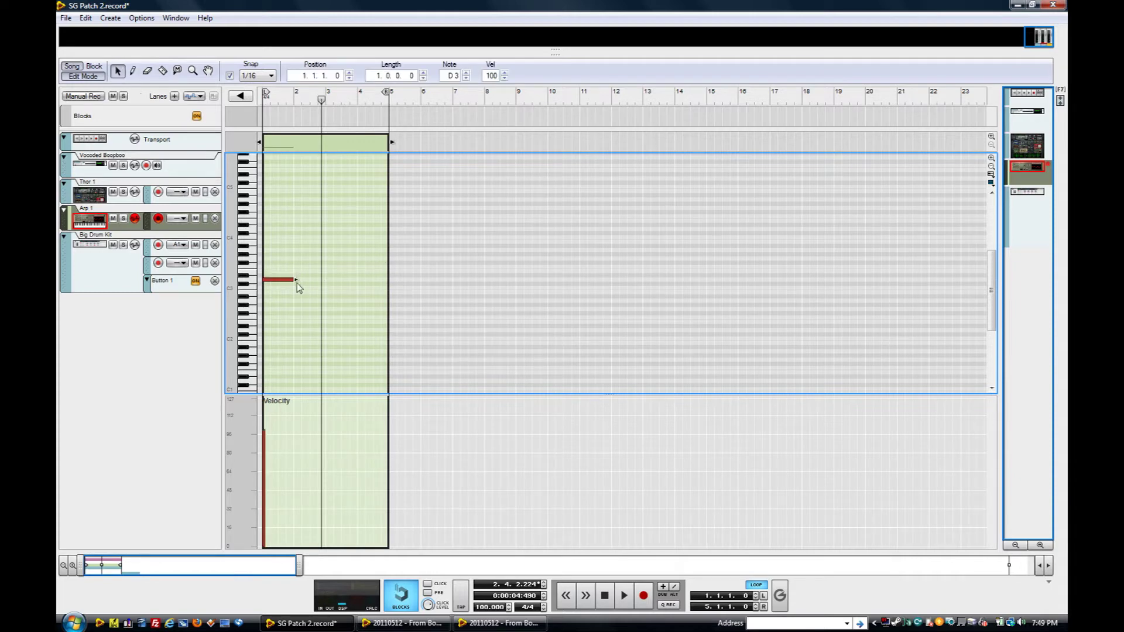
left_click_drag(285, 283, 280, 251)
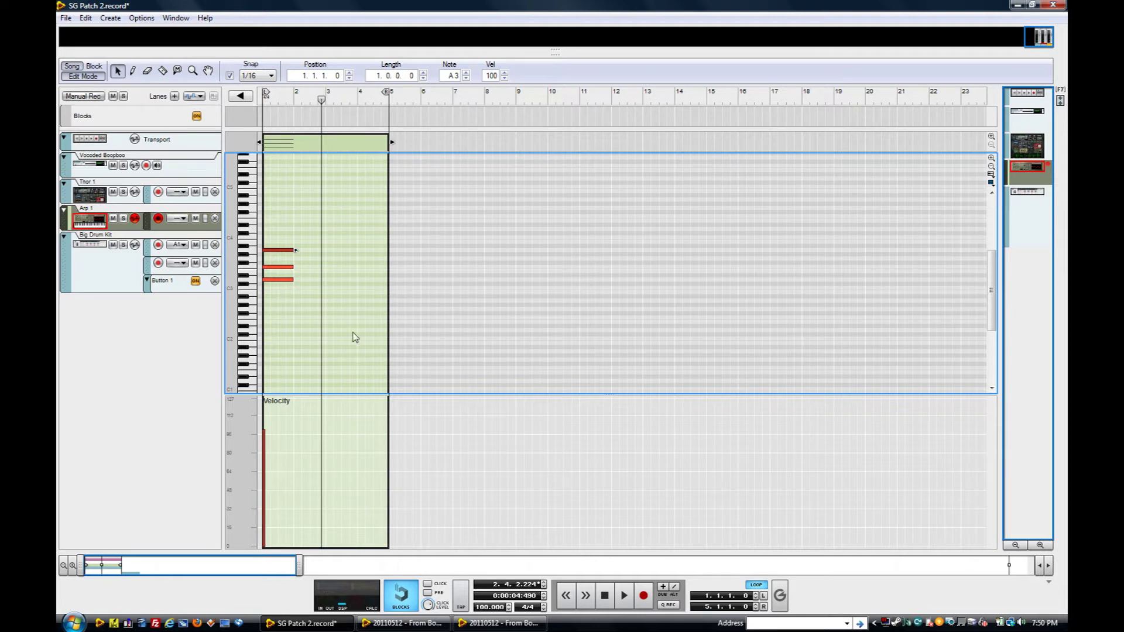
key("w")
mouse_move(326, 288)
left_mouse_down()
mouse_move(384, 286)
mouse_move(338, 284)
mouse_move(336, 259)
mouse_move(307, 252)
mouse_move(324, 251)
left_mouse_up()
key("q")
key("w")
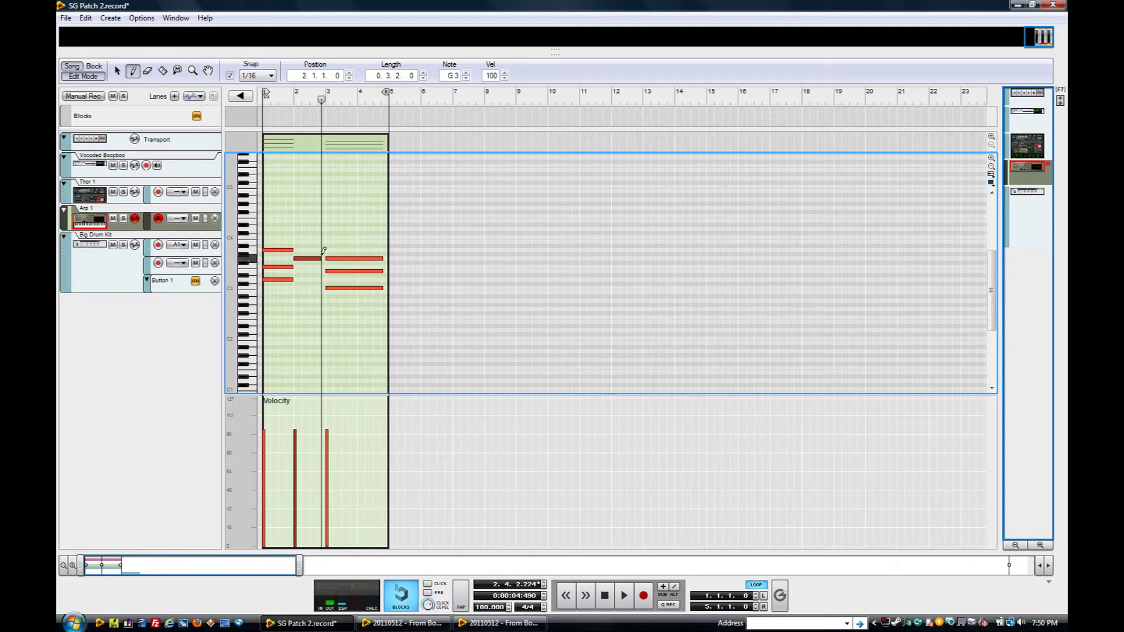
key("q")
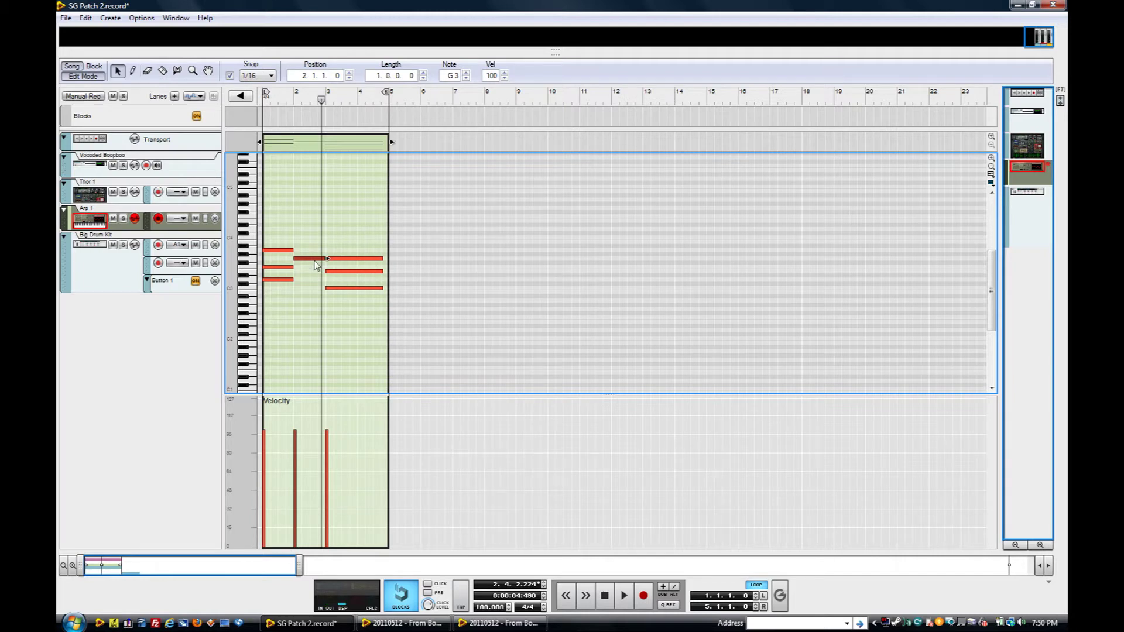
left_click_drag(316, 258, 316, 233)
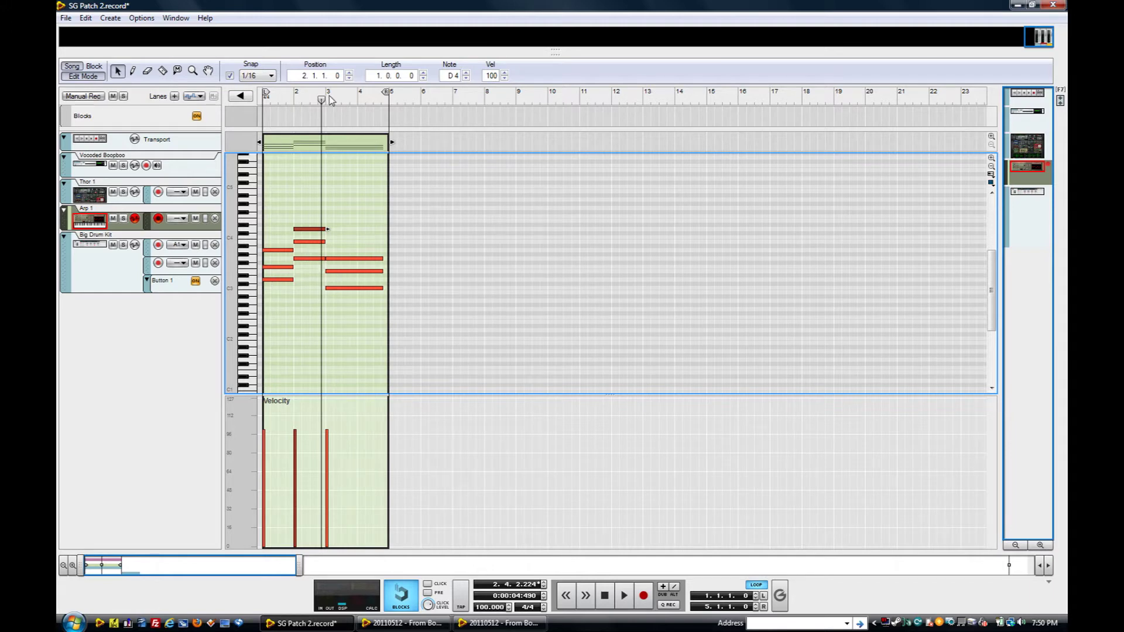
left_click(266, 99)
key("space")
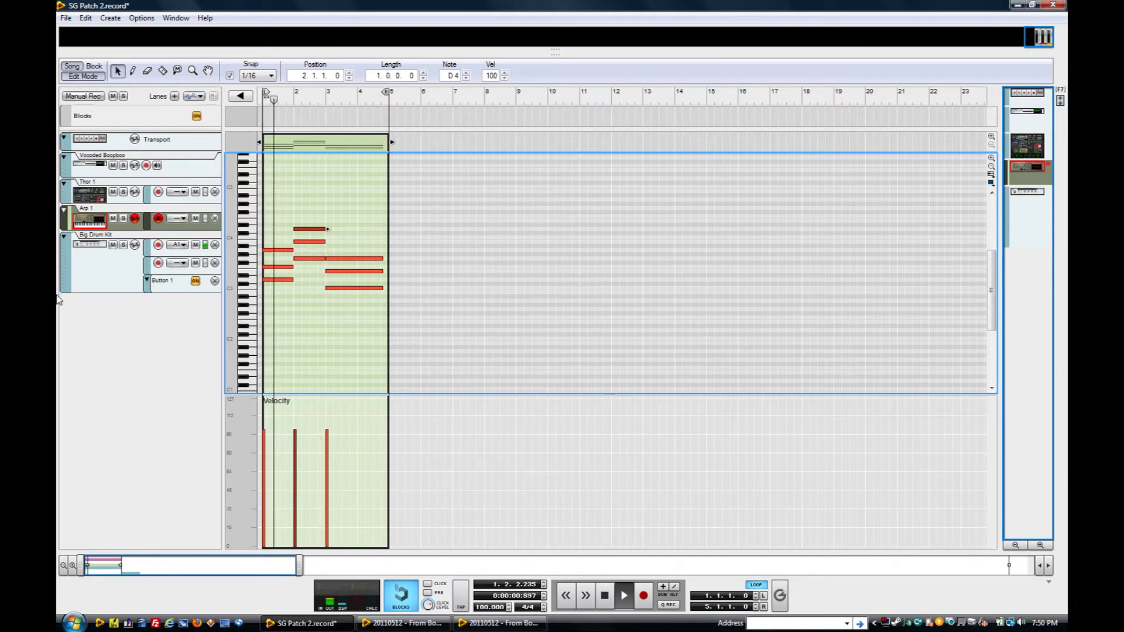
Step: Mute Vocoded Boopboo, add an A3 note and a D3 near bar 3.3, then stop and show the rack
left_click(113, 165)
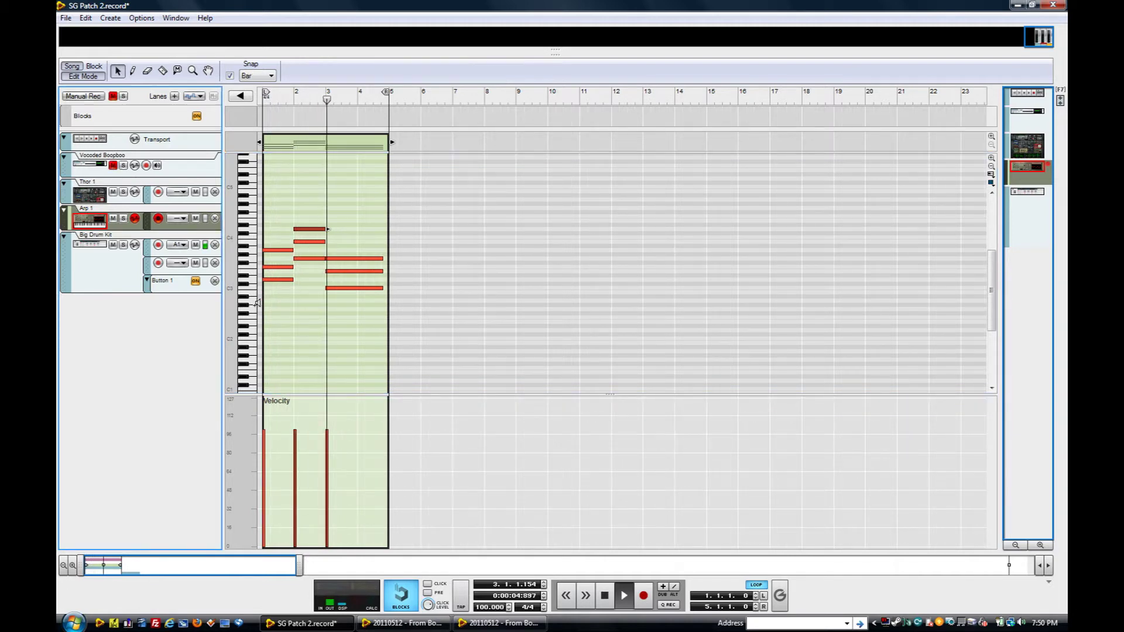
key("w")
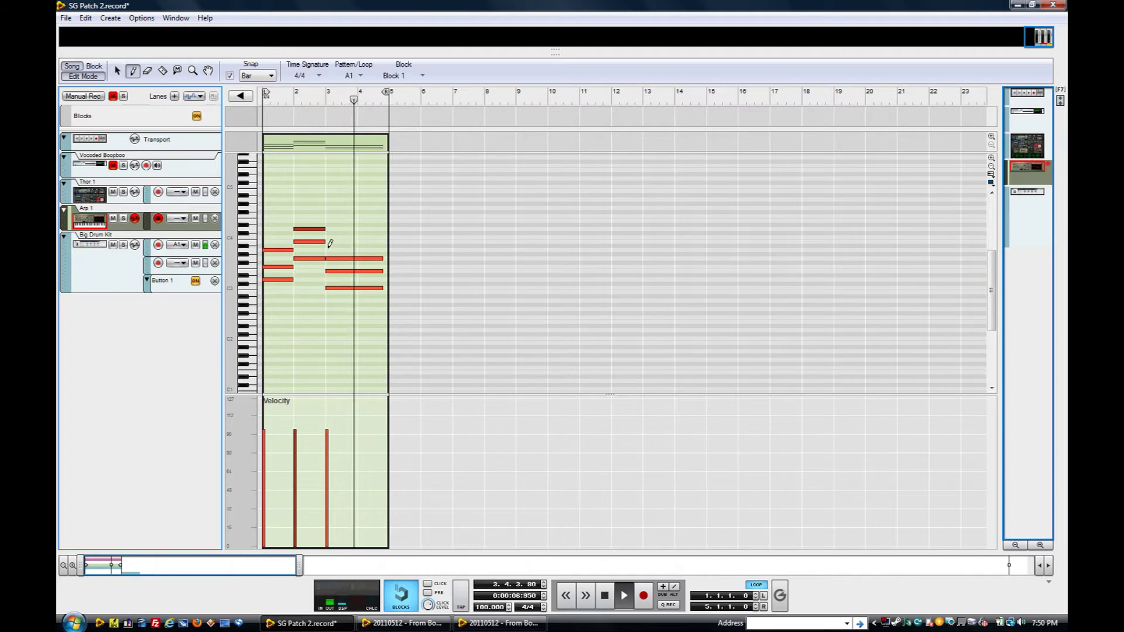
left_click_drag(328, 250, 343, 246)
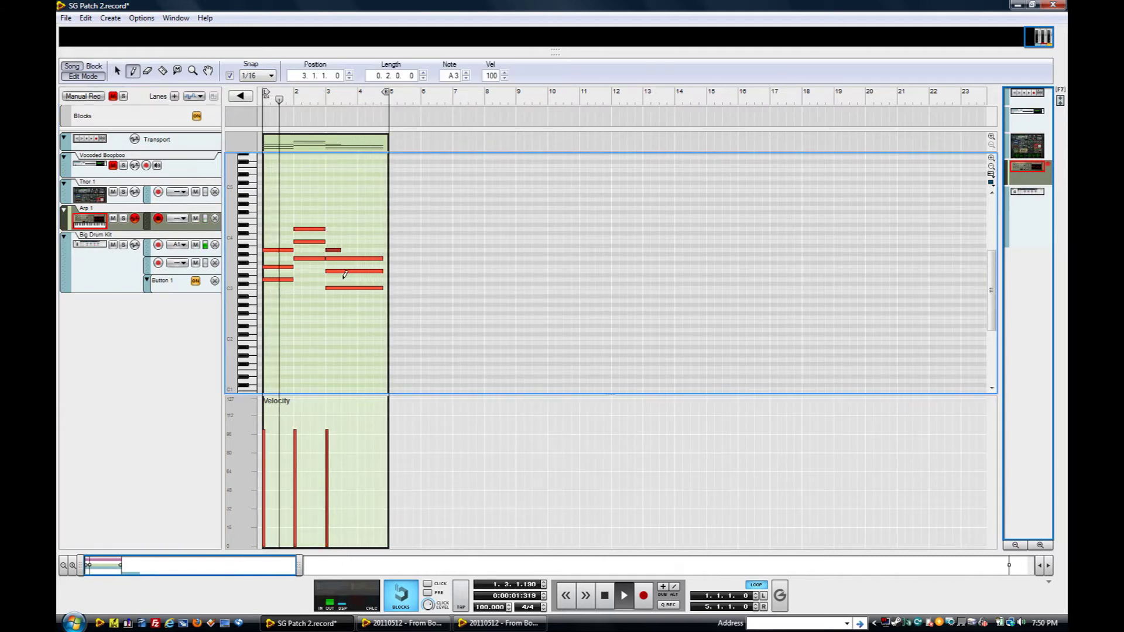
left_click_drag(343, 279, 374, 280)
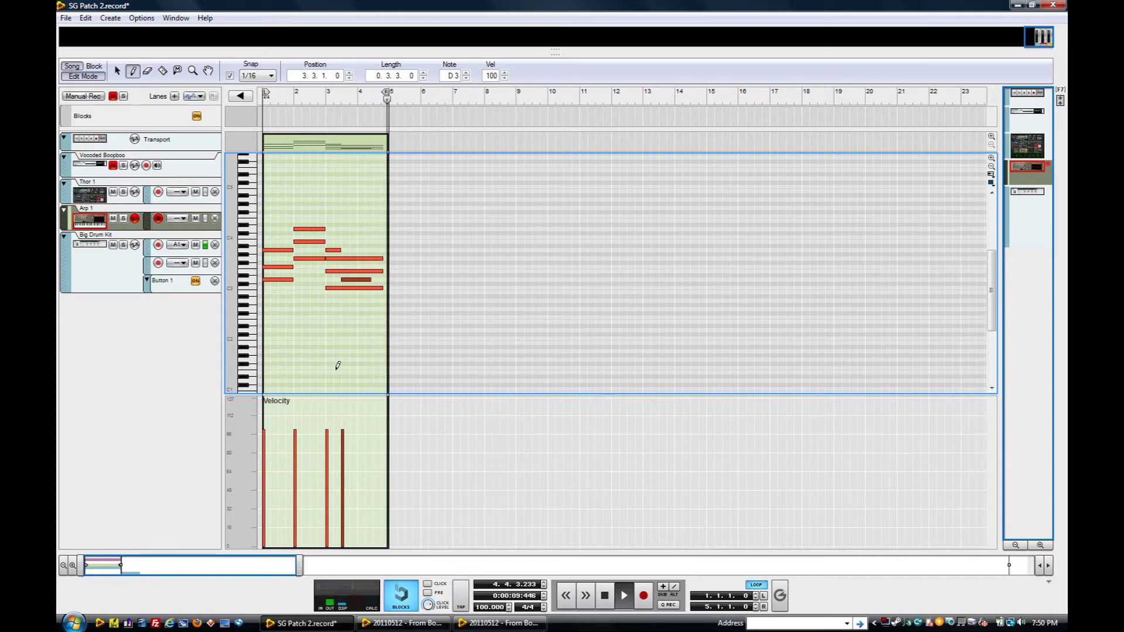
key("q")
left_click_drag(378, 232, 385, 307)
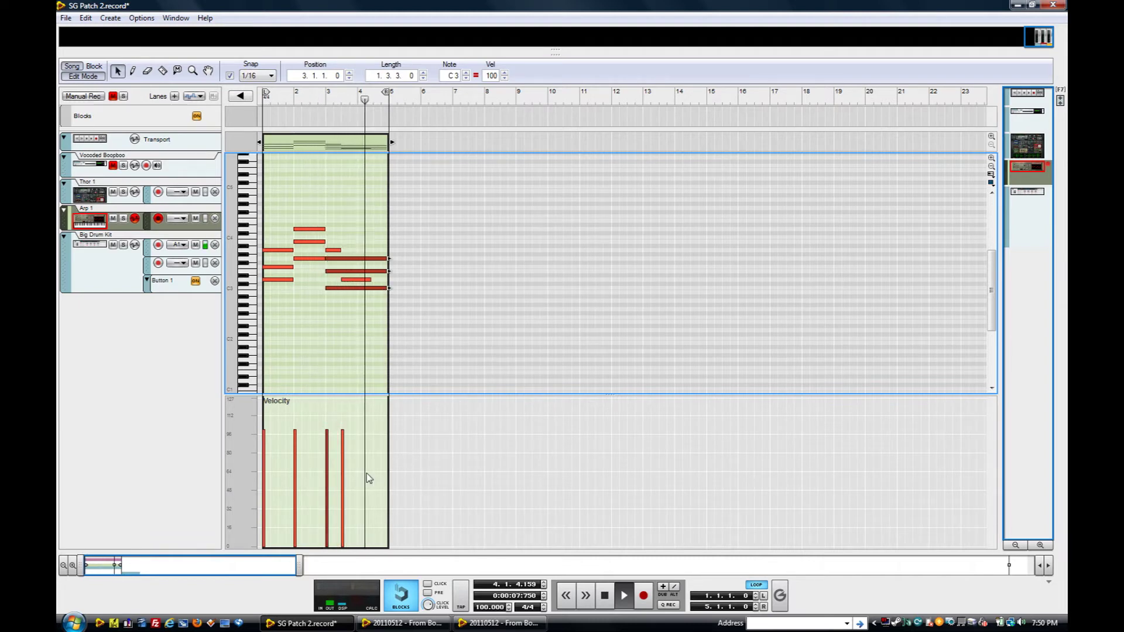
key("space")
key("F6")
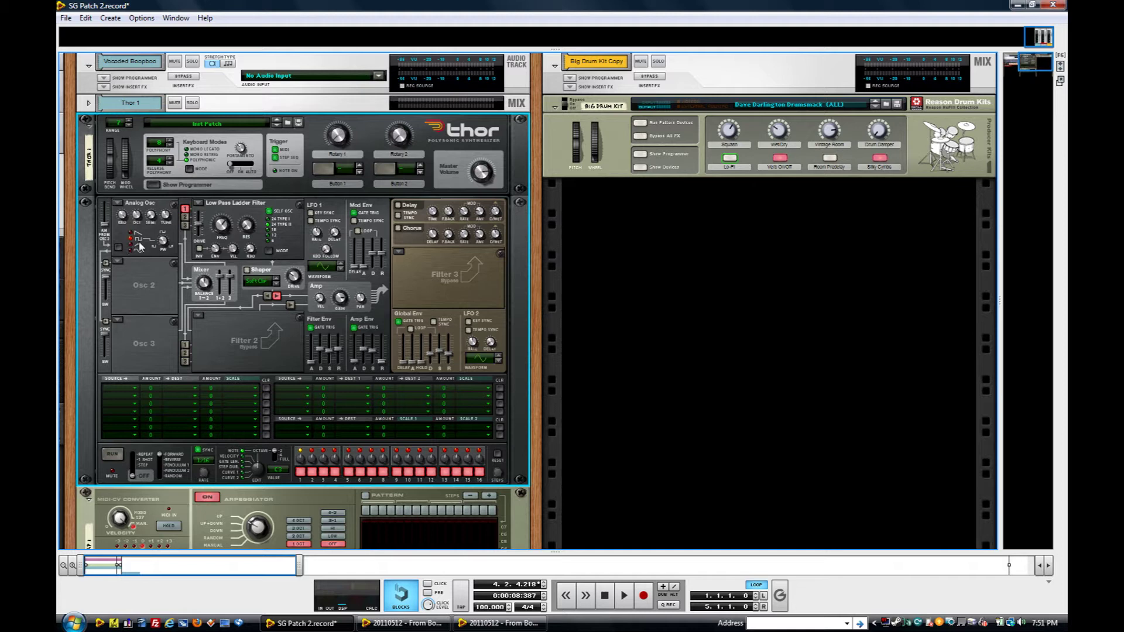
Step: Lower Thor's Osc 1 pulse width, play the song, and turn master volume down to about -5.2 dB
mouse_move(164, 241)
left_click_drag(158, 196, 159, 205)
left_click(625, 595)
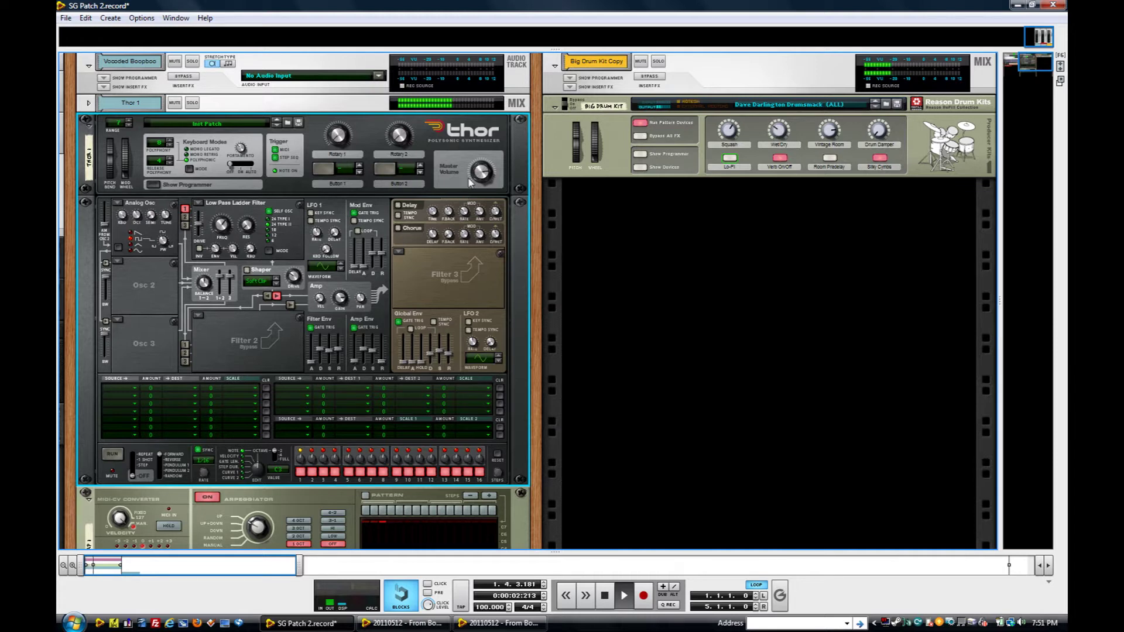
mouse_move(482, 199)
mouse_move(484, 172)
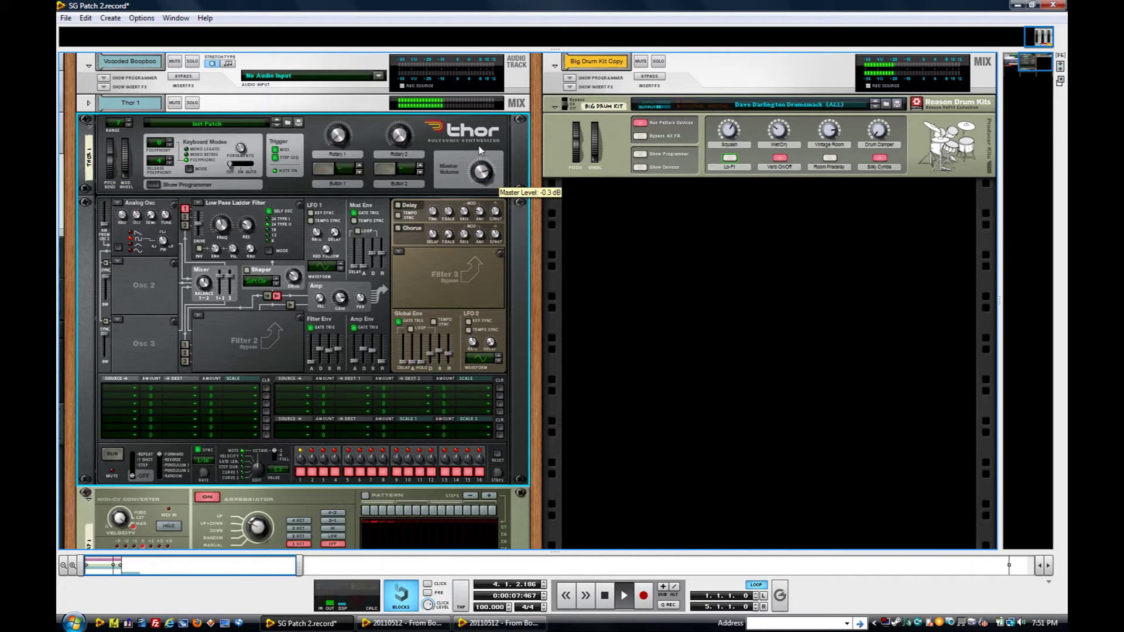
left_click_drag(480, 150, 483, 171)
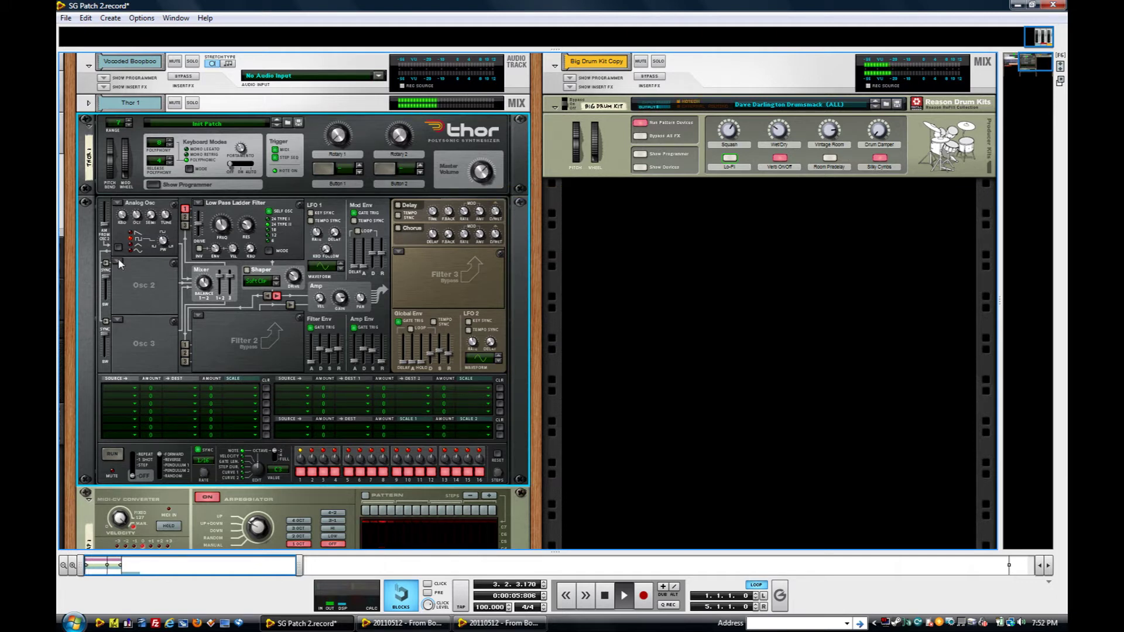
left_click(117, 260)
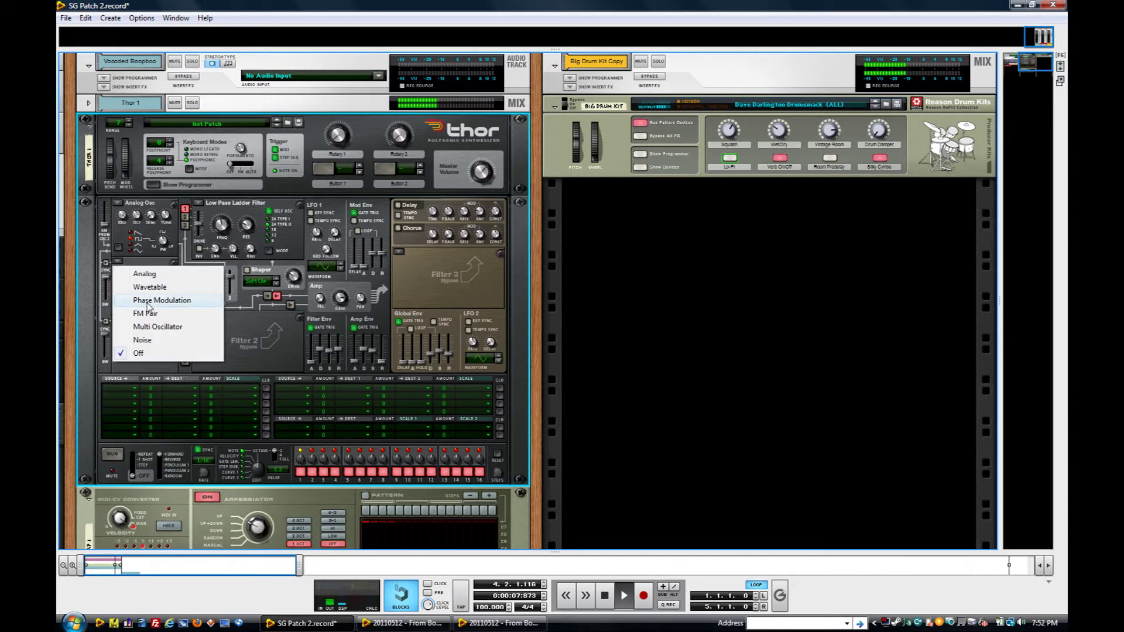
Step: Make oscillator 2 Phase Modulation feeding Filter 1, and set Thor's master level to about -7.8 dB
left_click(173, 305)
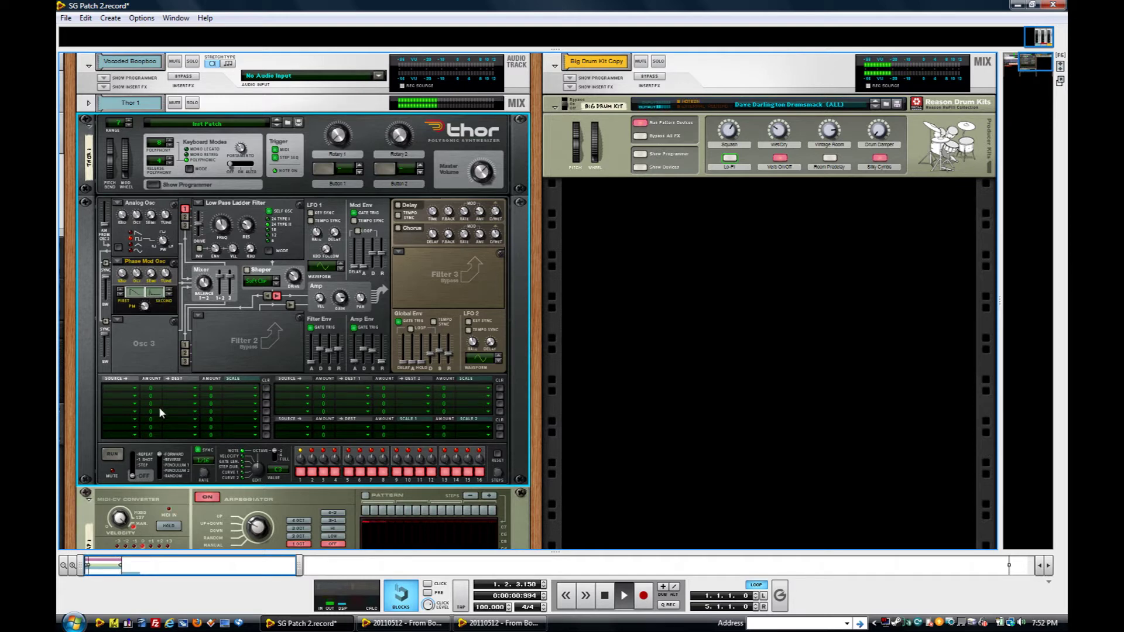
left_click(184, 218)
mouse_move(484, 174)
left_click_drag(484, 174, 484, 157)
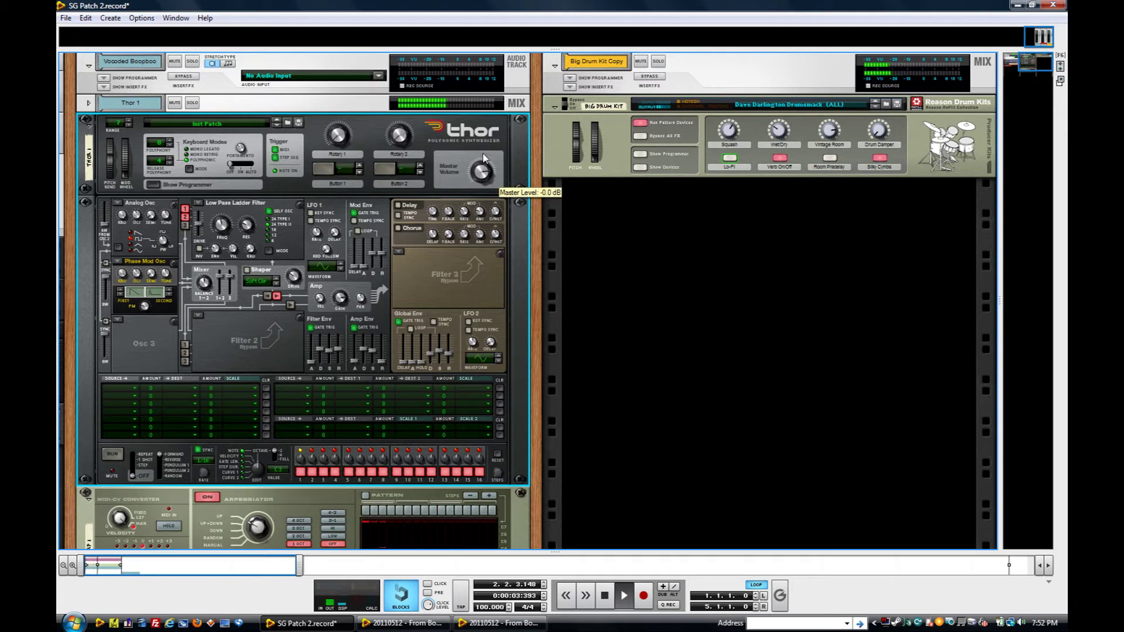
left_click_drag(484, 157, 483, 186)
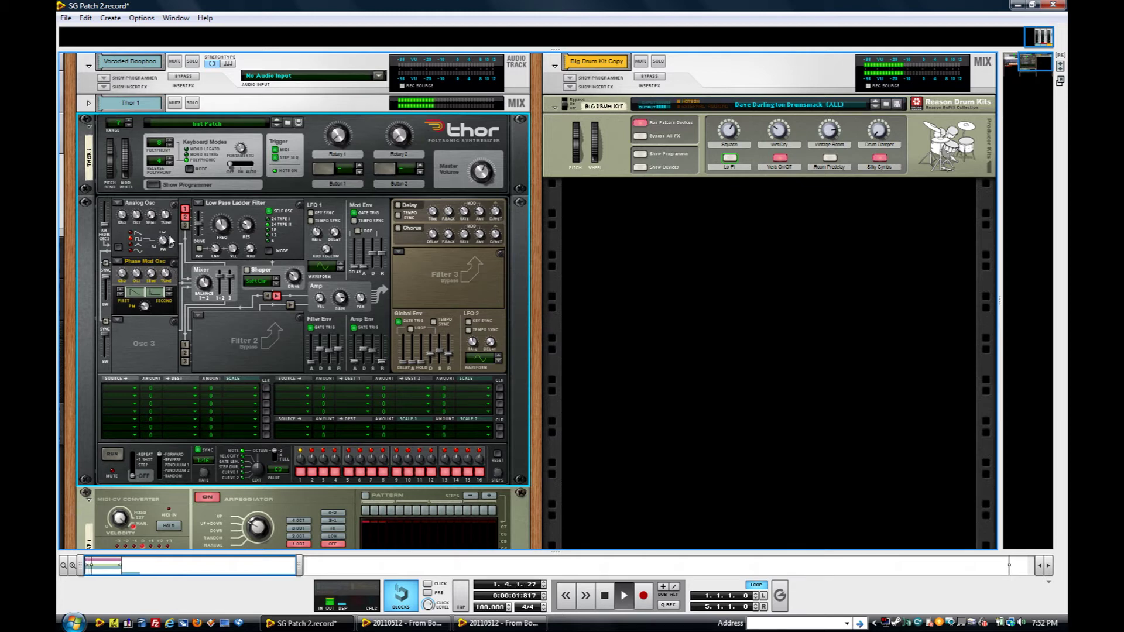
Step: In the mod matrix, route LFO 1 (amount 77) to Filter 1 frequency (28) and Filter 1 resonance
left_click(289, 390)
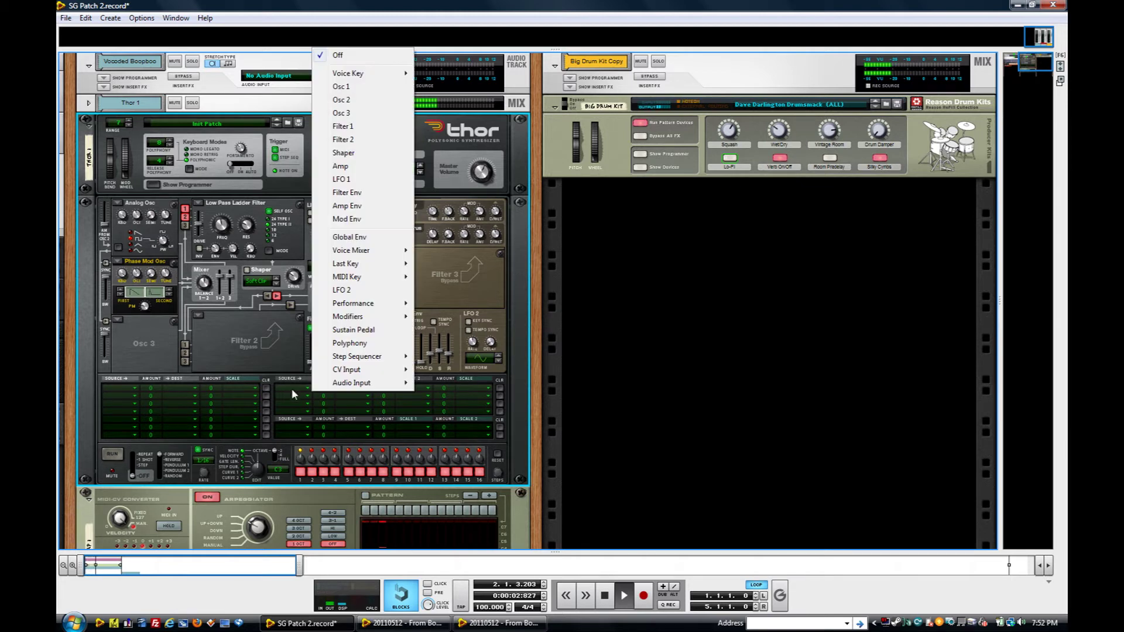
left_click(356, 183)
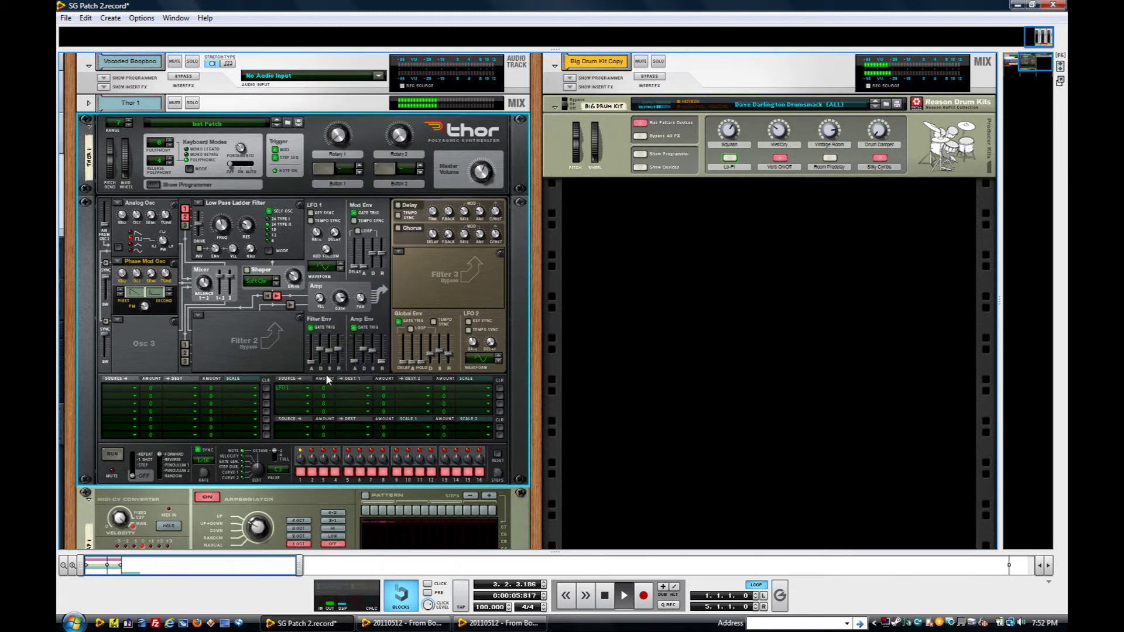
left_click_drag(324, 388, 328, 324)
left_click(366, 389)
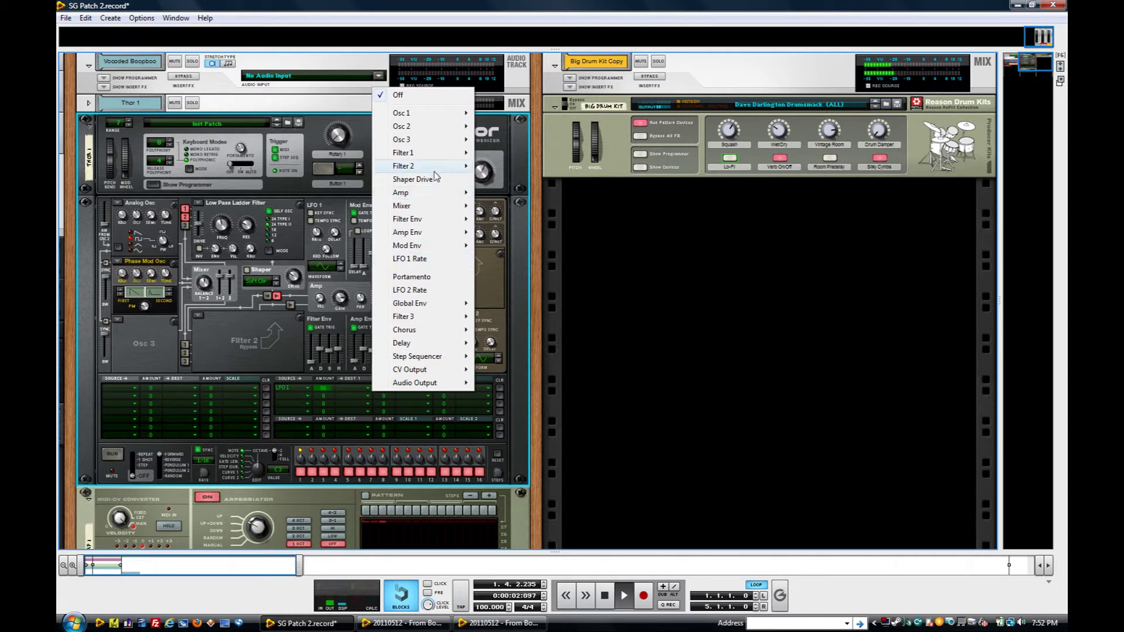
mouse_move(462, 153)
left_click(508, 167)
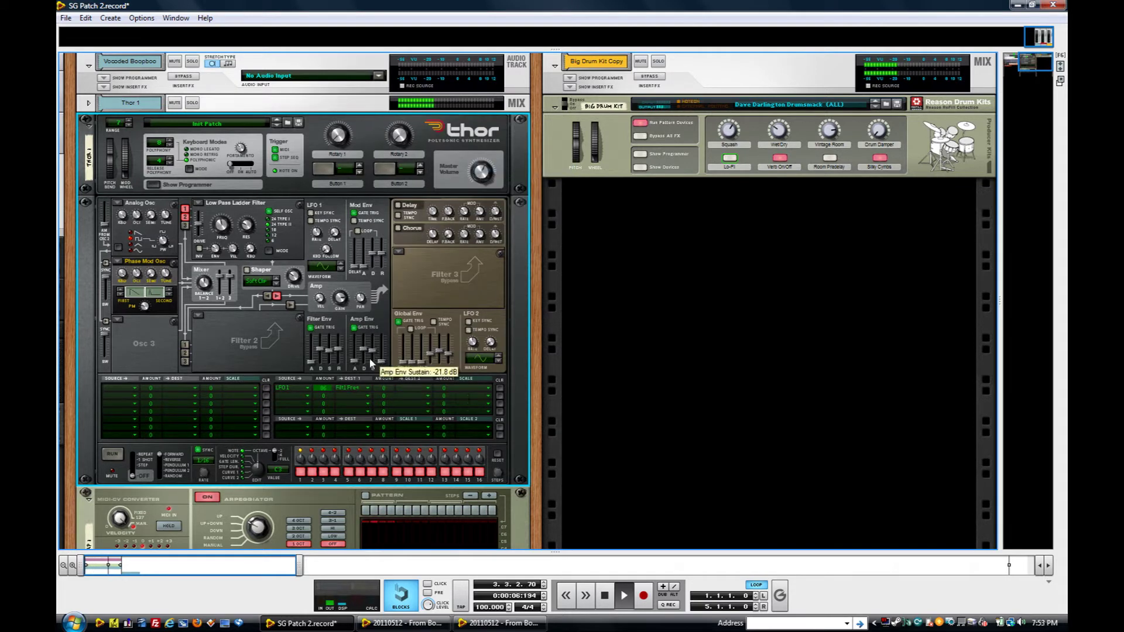
left_click_drag(394, 387, 391, 363)
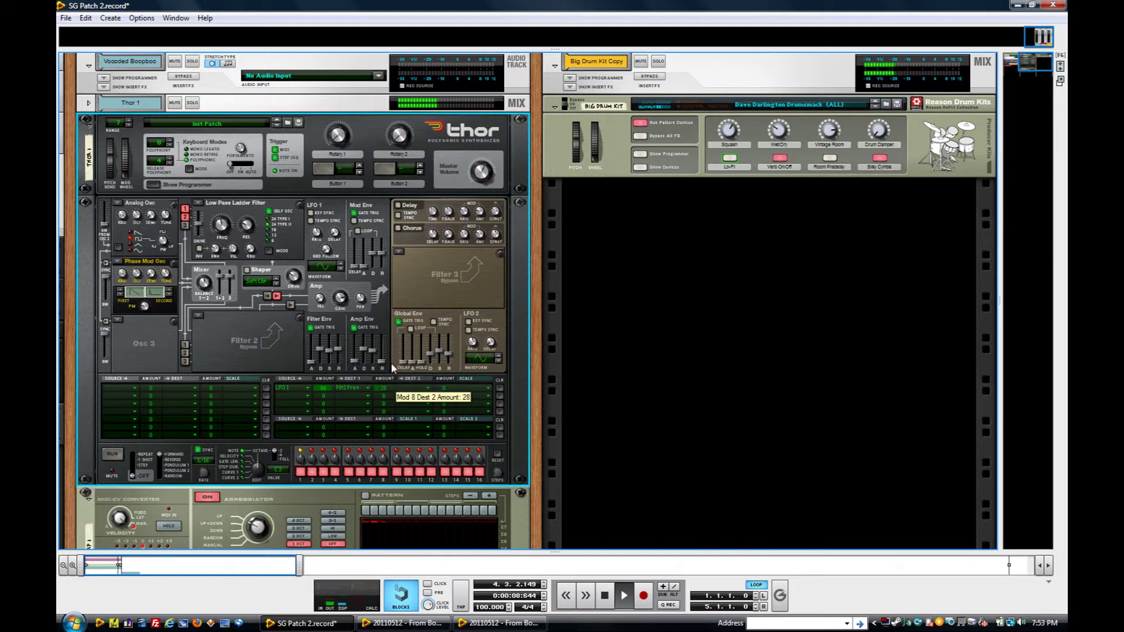
left_click(421, 388)
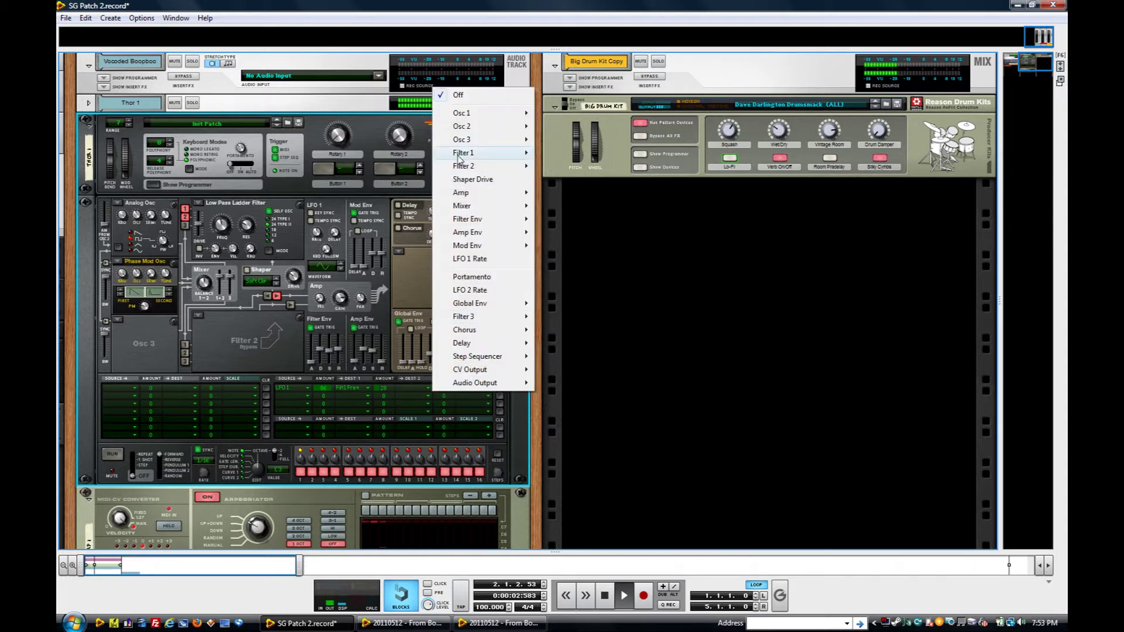
mouse_move(538, 152)
left_click(557, 193)
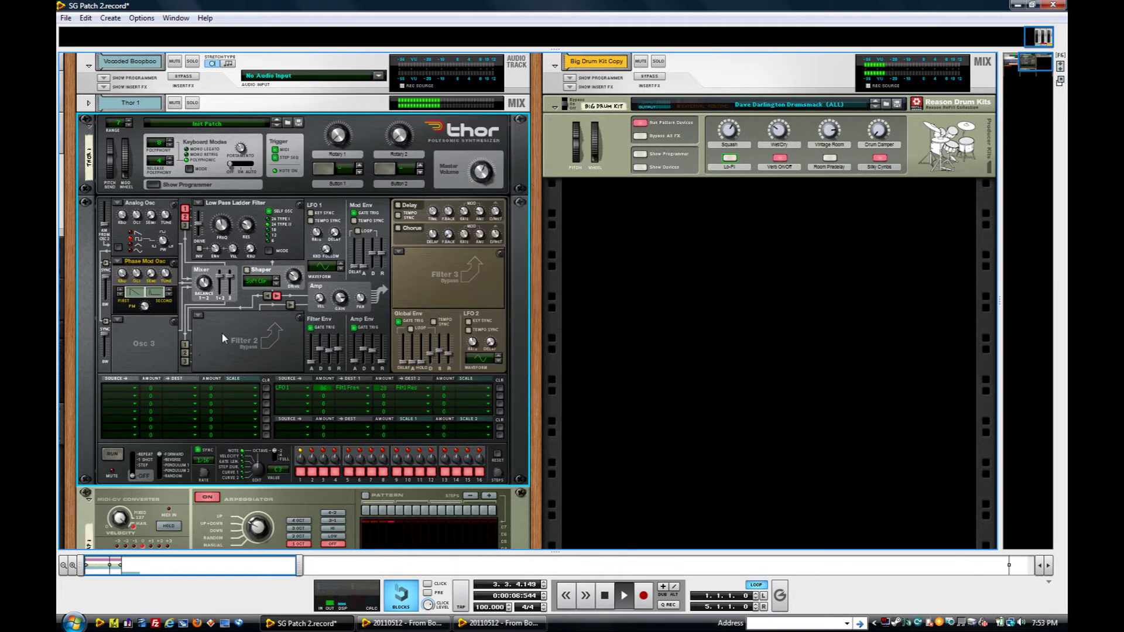
Step: Enable LFO 1 tempo sync, raise its delay, and set its rate to 6/4
left_click(311, 221)
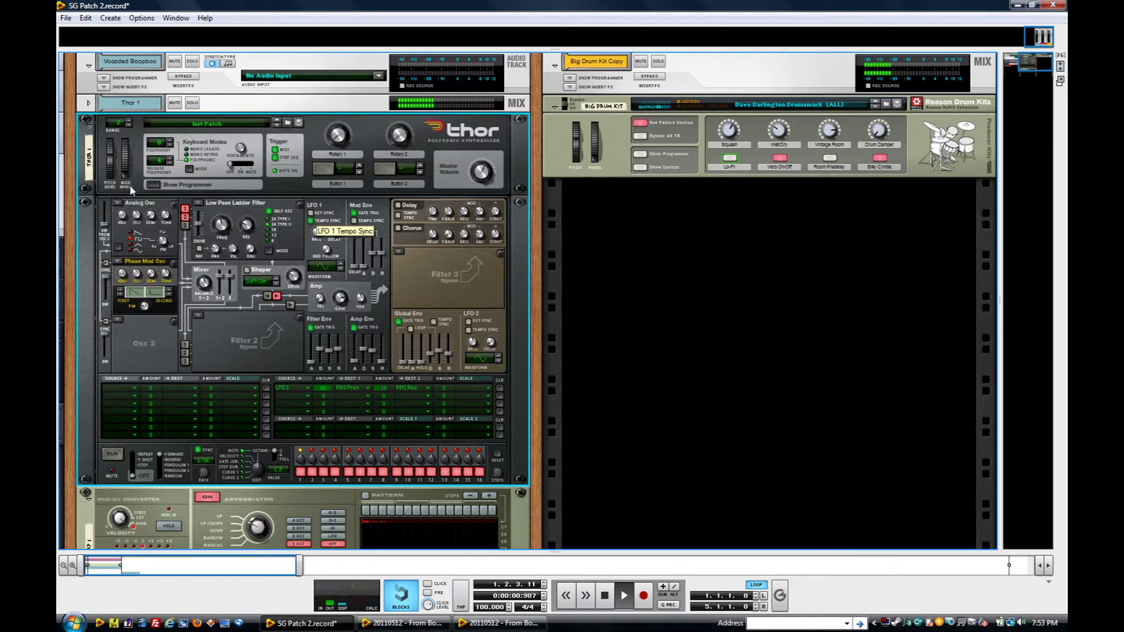
left_click_drag(335, 237, 336, 225)
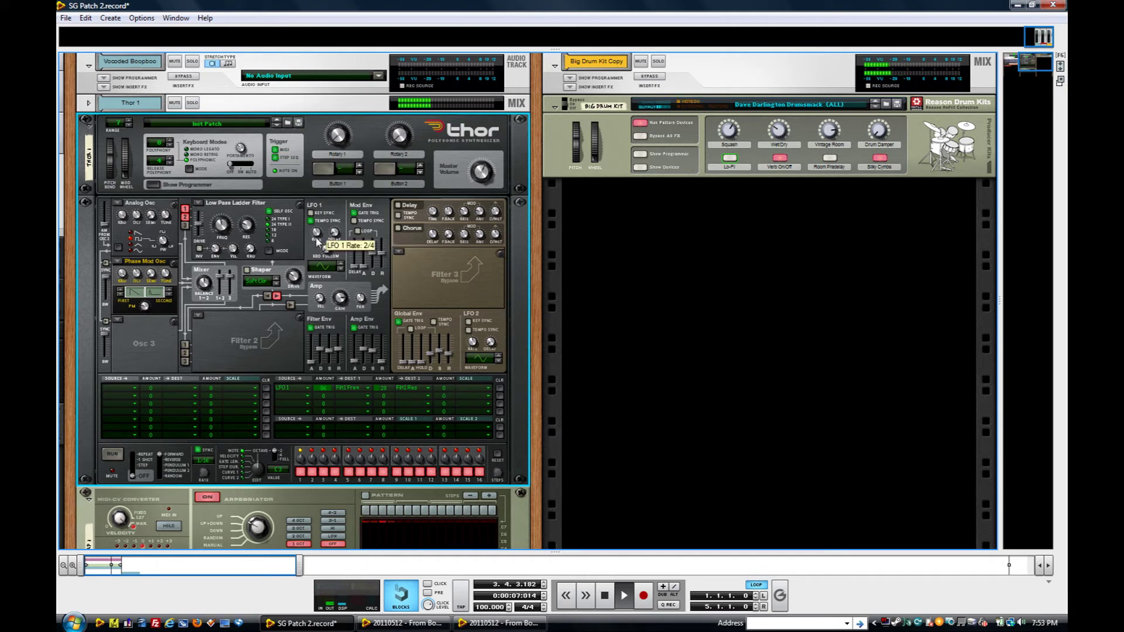
left_click_drag(317, 247, 319, 293)
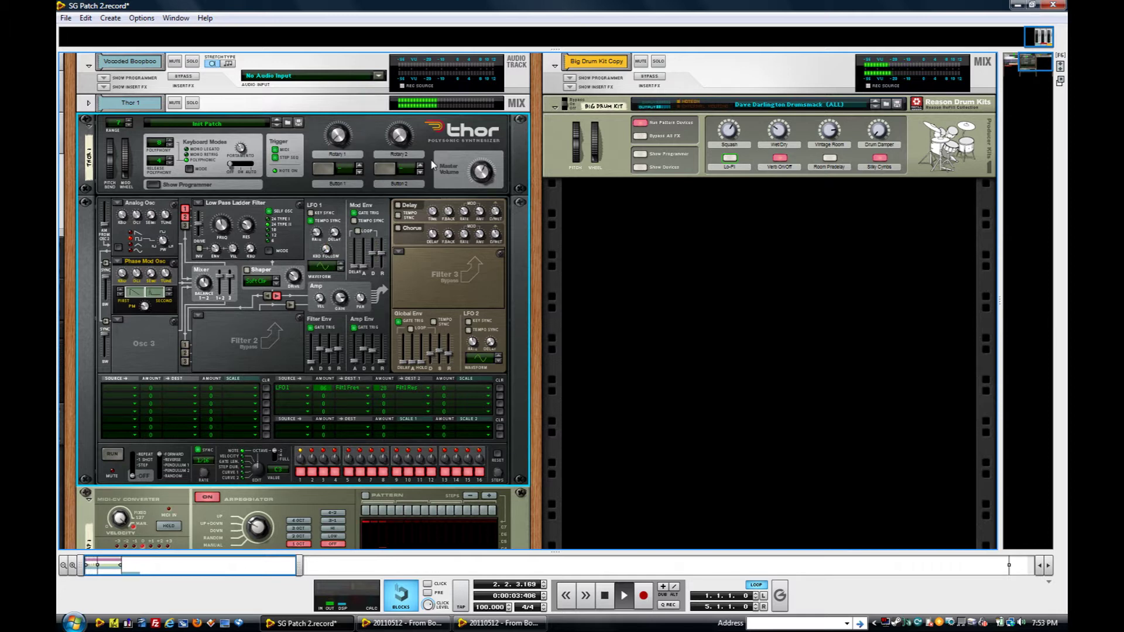
mouse_move(498, 184)
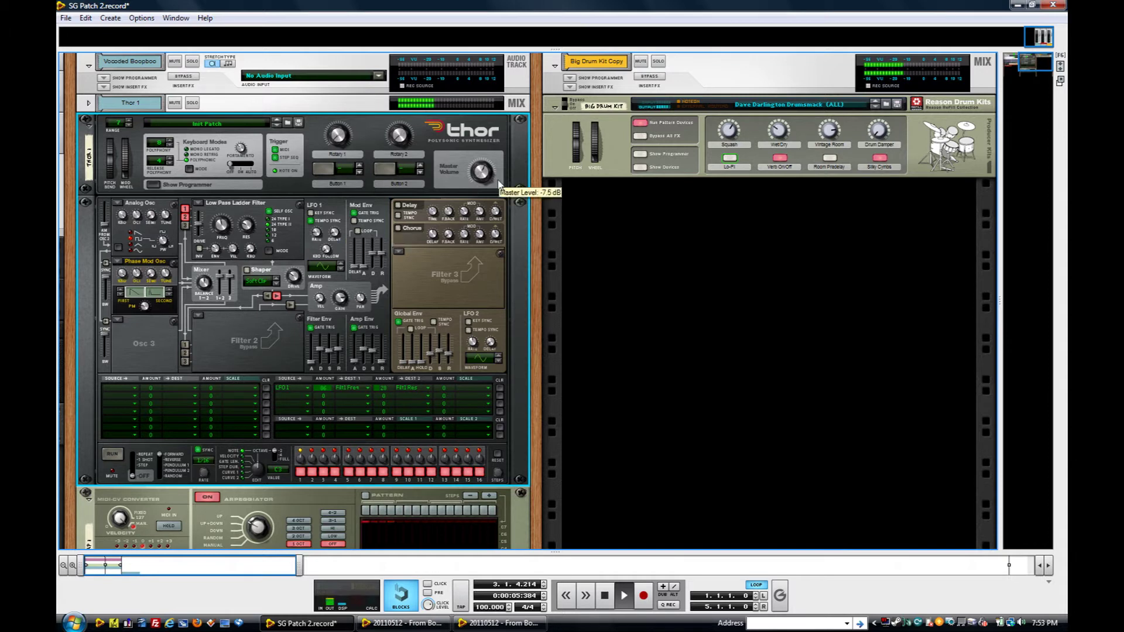
Step: Mute Big Drum Kit Copy, set Thor to -3.0 dB, set LFO 1 delay to about 70.9 ms, then stop
left_click(641, 61)
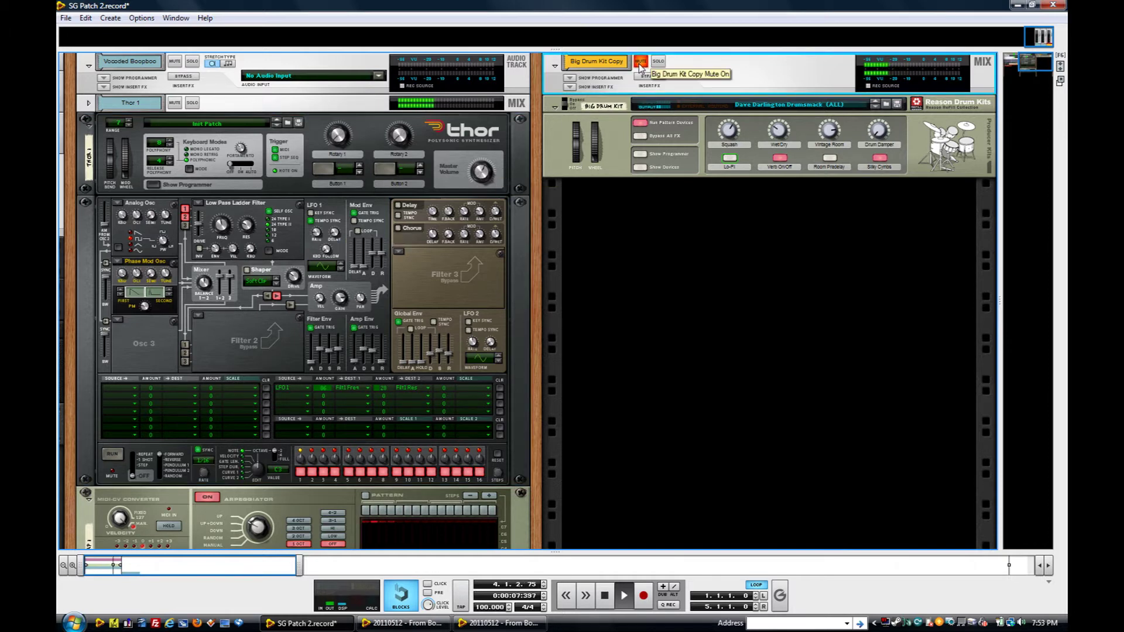
left_click_drag(481, 174, 478, 146)
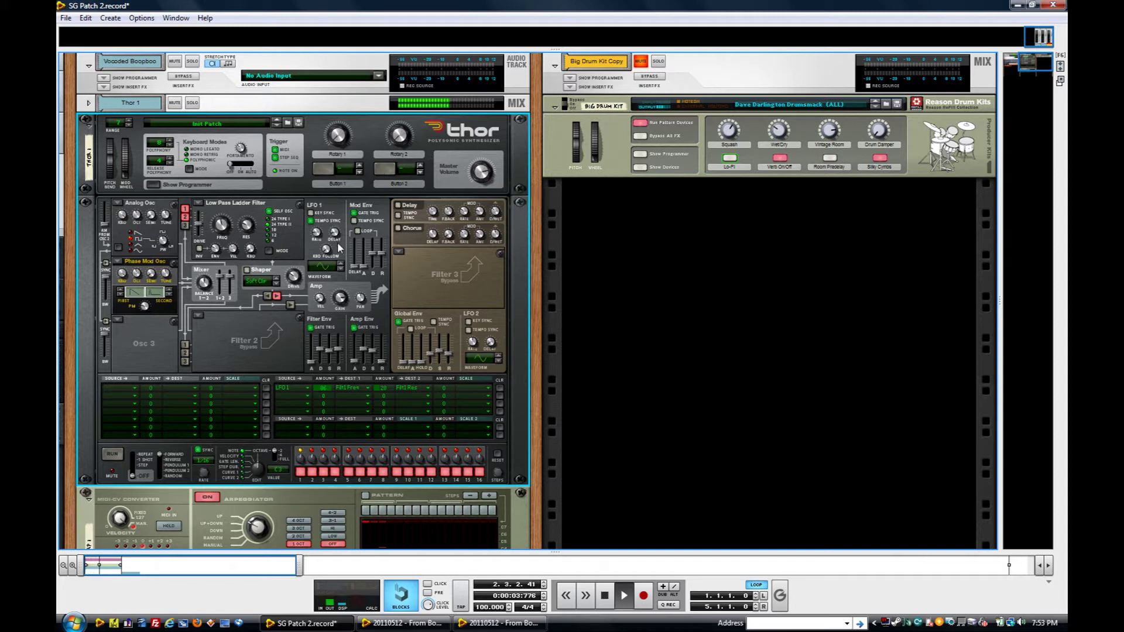
left_click_drag(336, 236, 340, 265)
left_click_drag(336, 240, 335, 227)
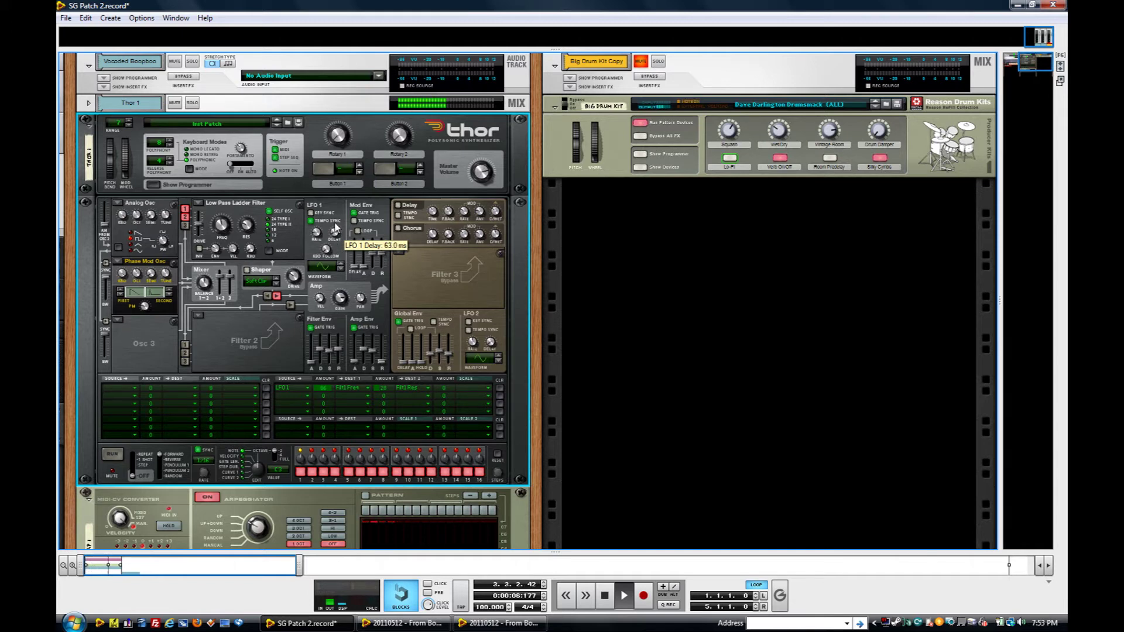
left_click_drag(336, 227, 335, 227)
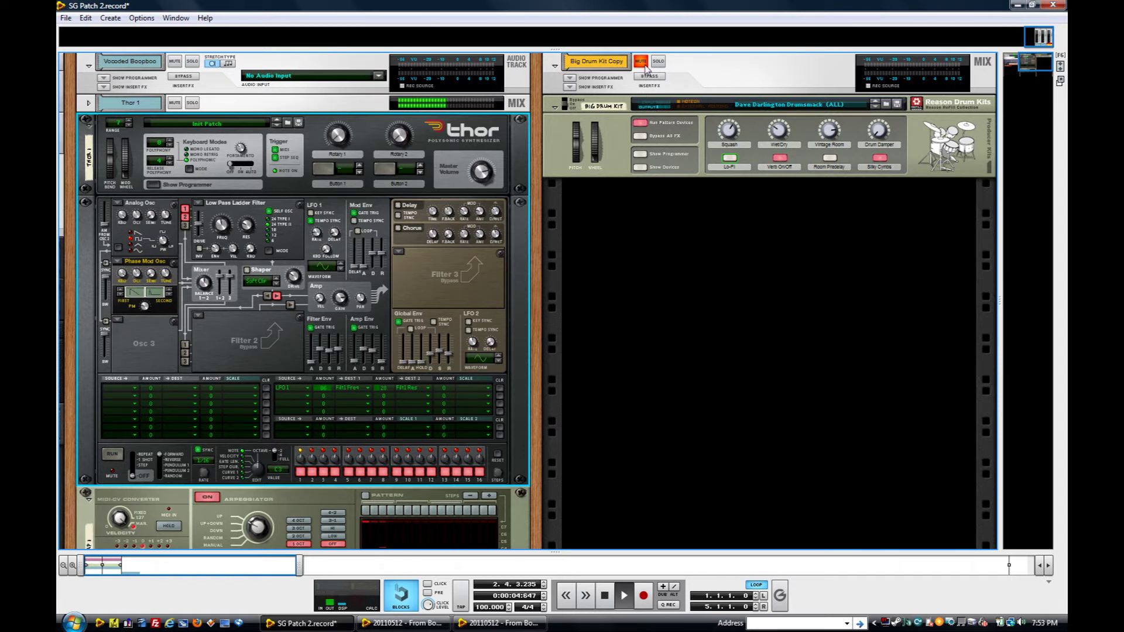
key("space")
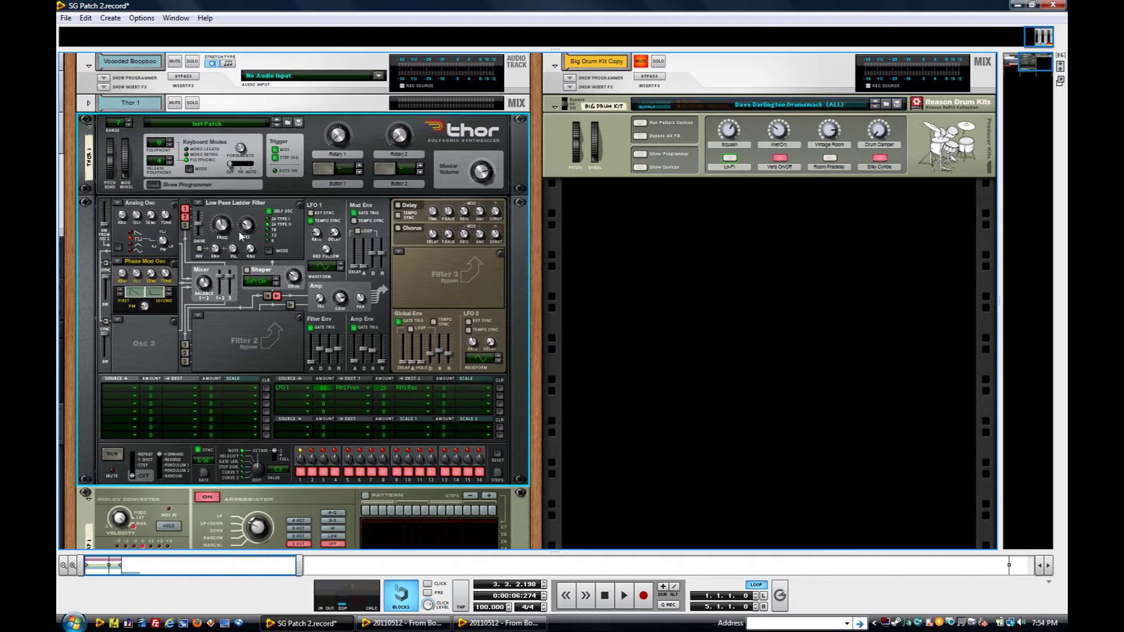
Step: Show Vocoded Boopboo's insert effects, then in the sequencer solo it, play, and unsolo it
left_click(104, 87)
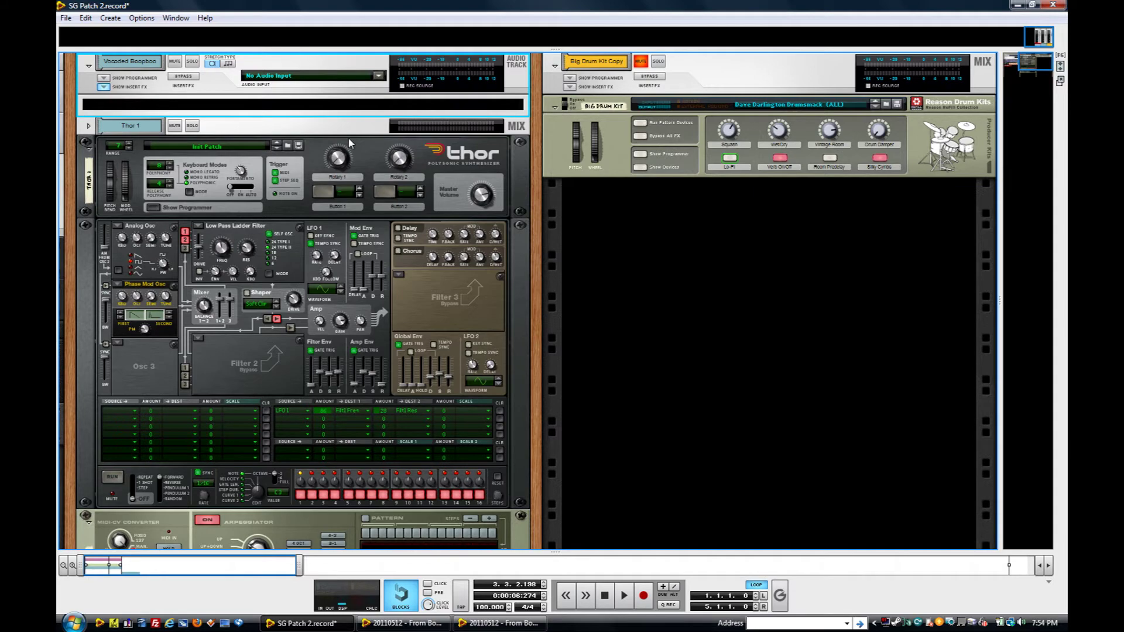
key("F7")
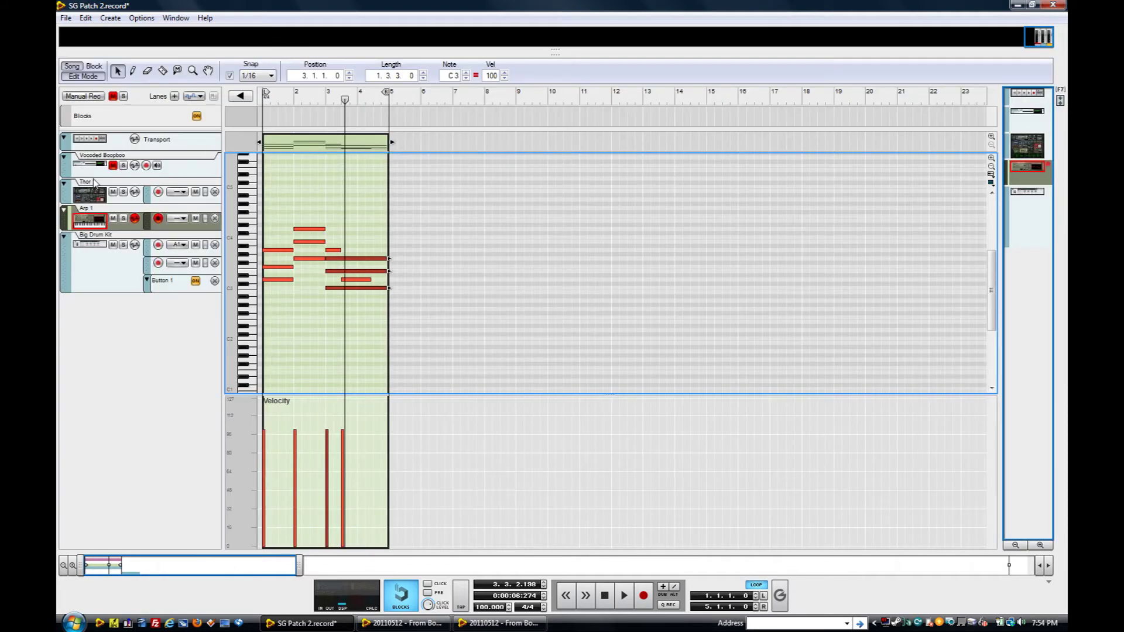
left_click(112, 173)
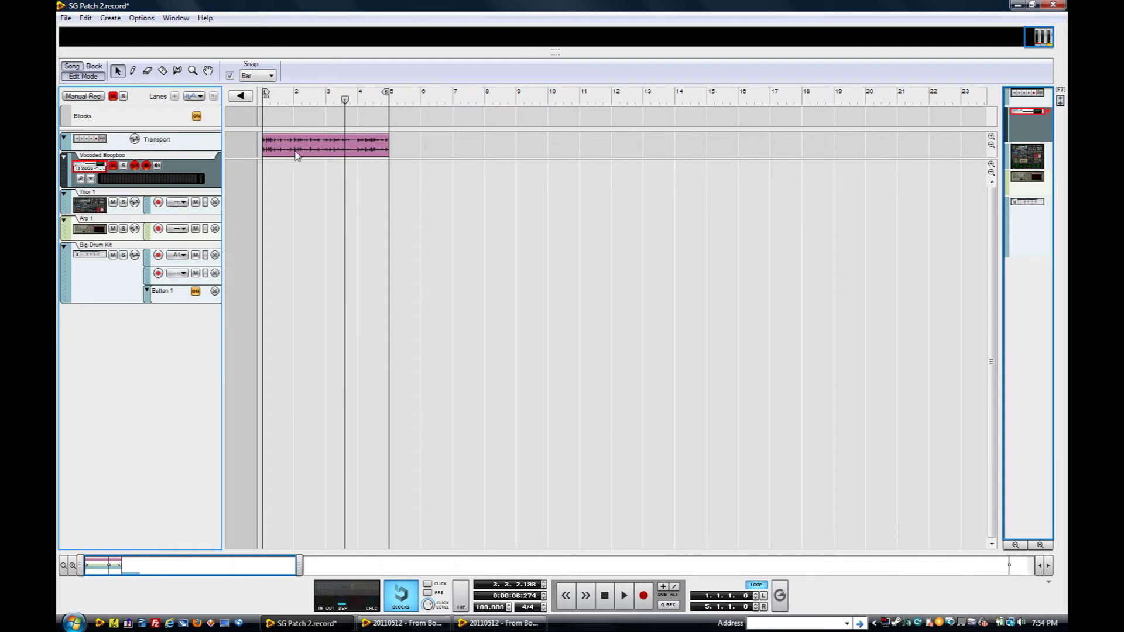
left_click(124, 165)
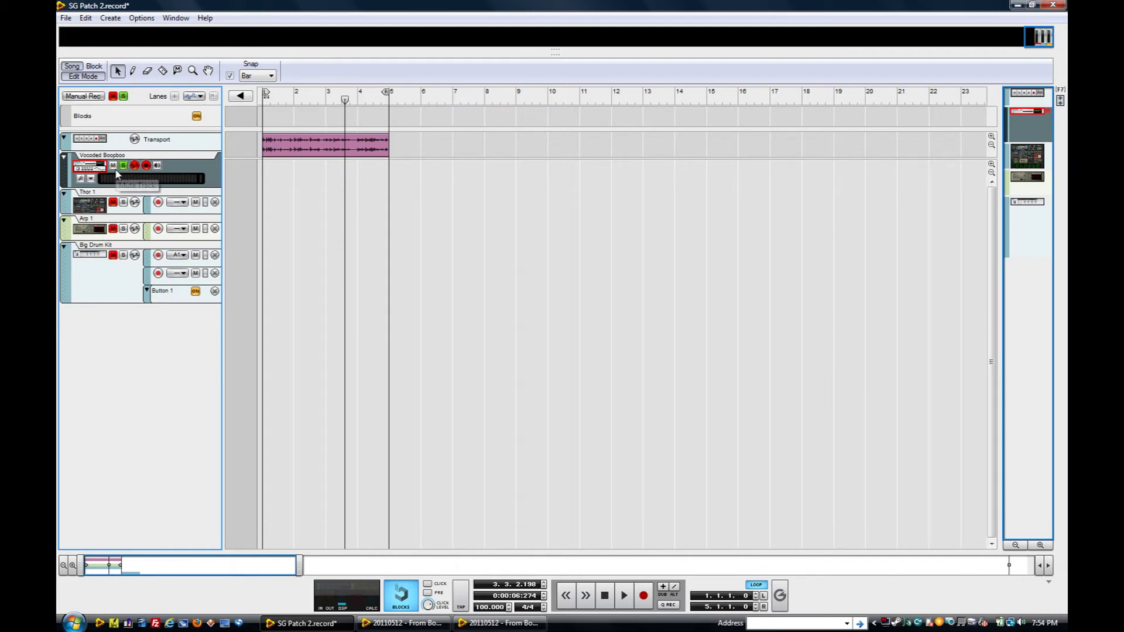
key("space")
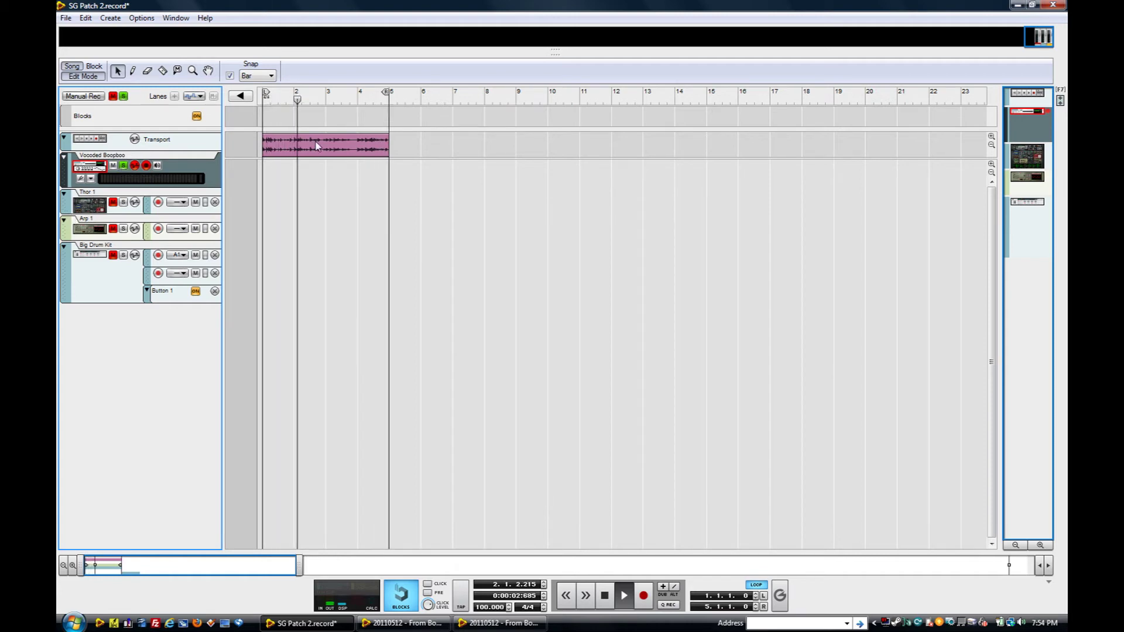
left_click(123, 168)
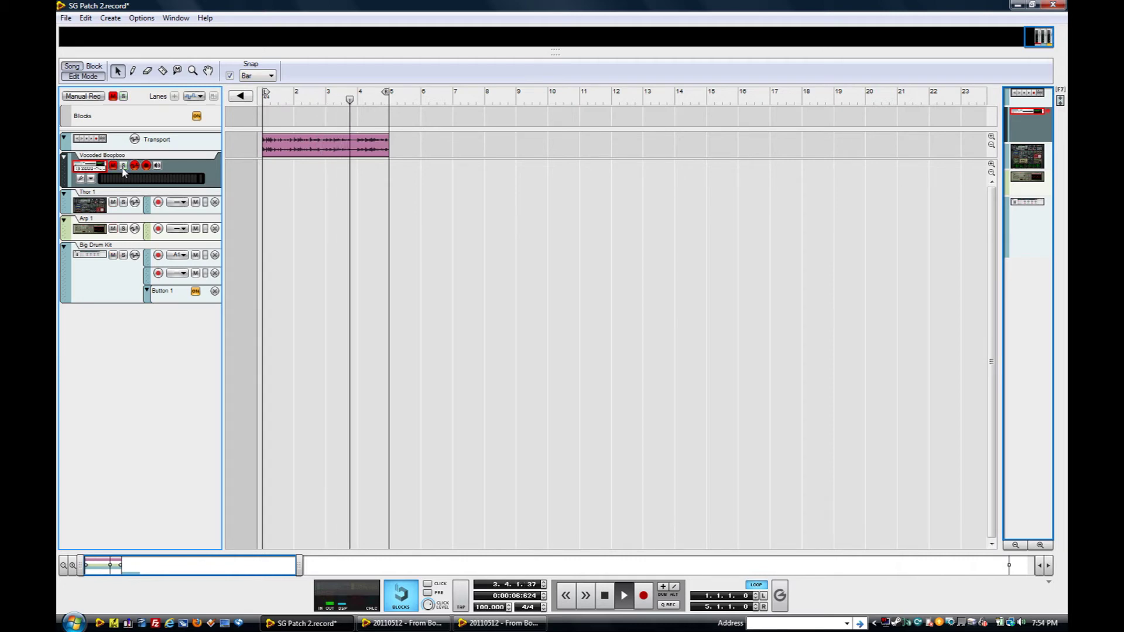
Step: Flip the rack to its rear and unplug the RPG-8 cable from Thor's pitch bend input
key("F6")
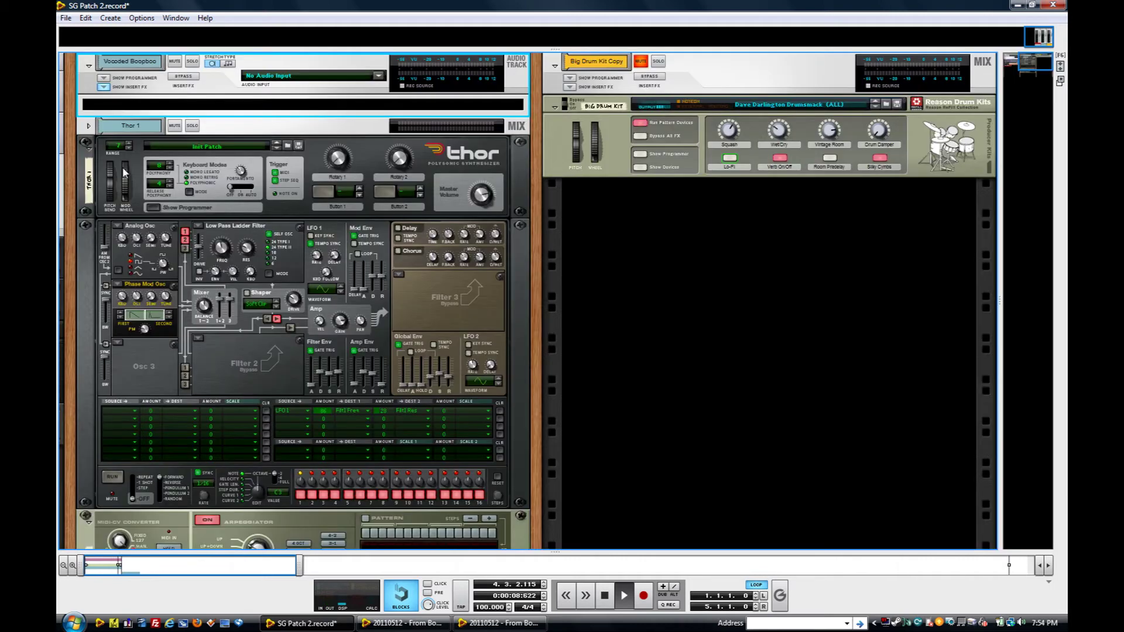
right_click(213, 105)
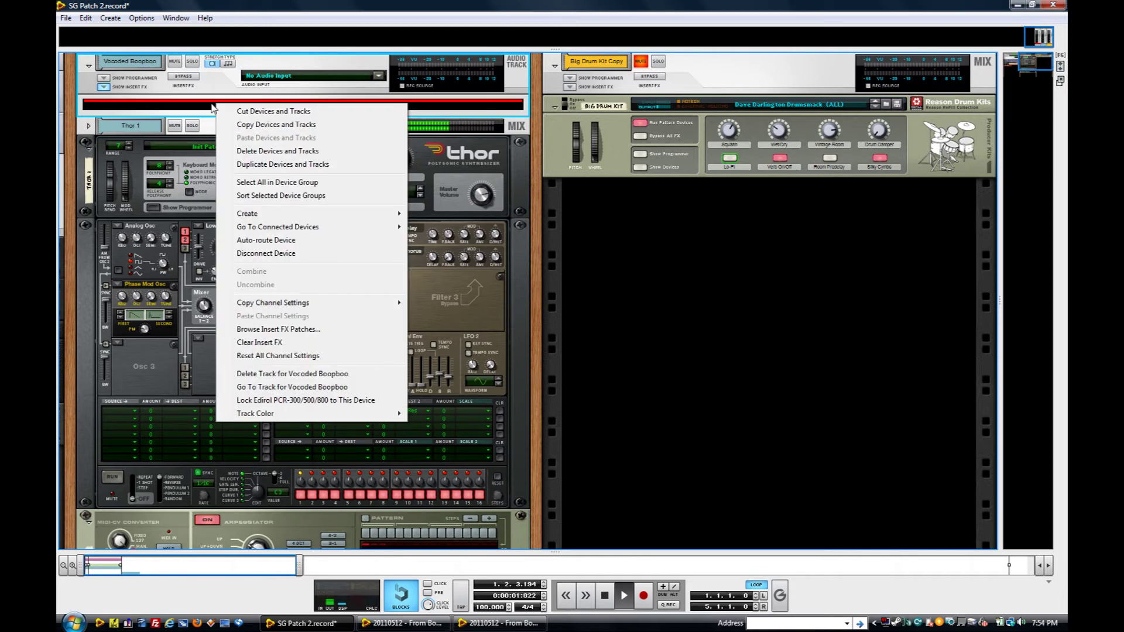
key("Escape")
key("Tab")
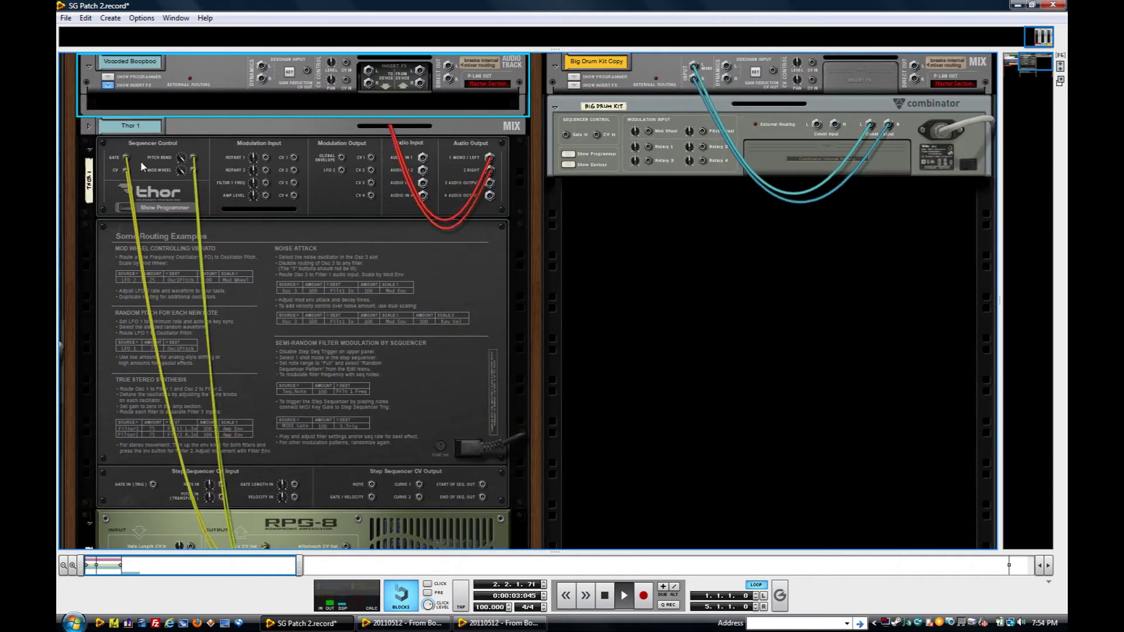
left_click(110, 200)
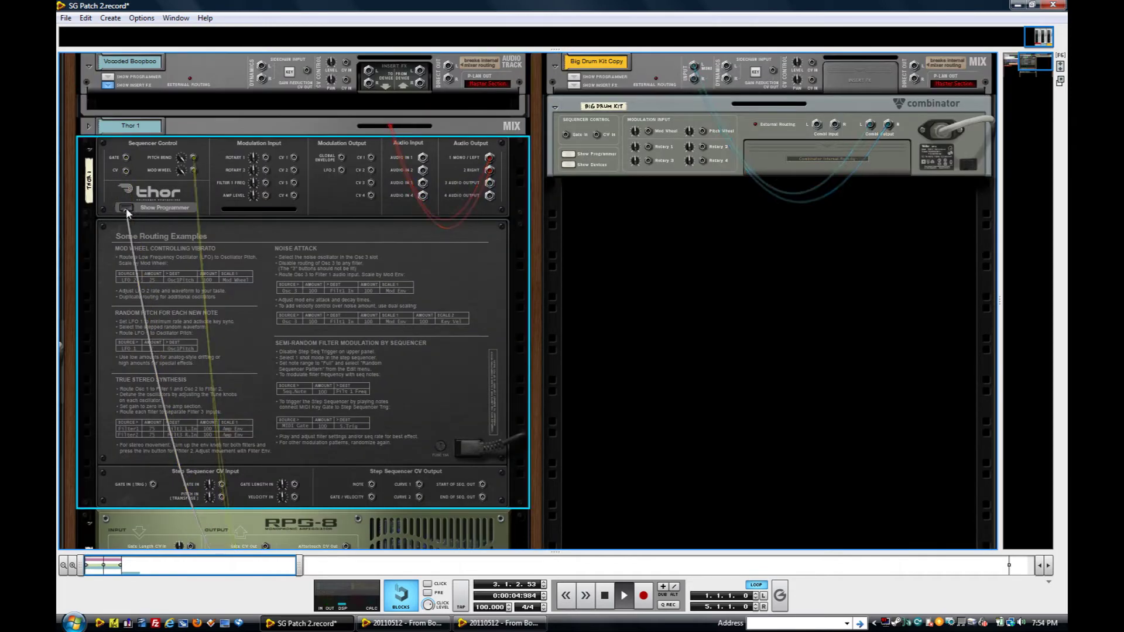
left_click_drag(194, 159, 202, 174)
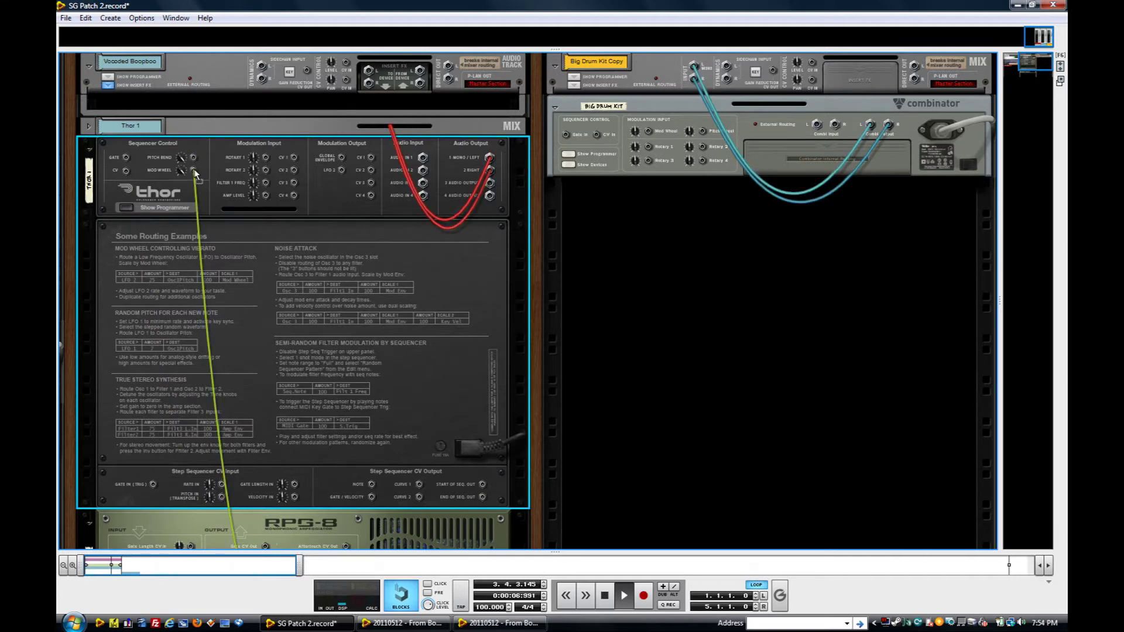
key("Tab")
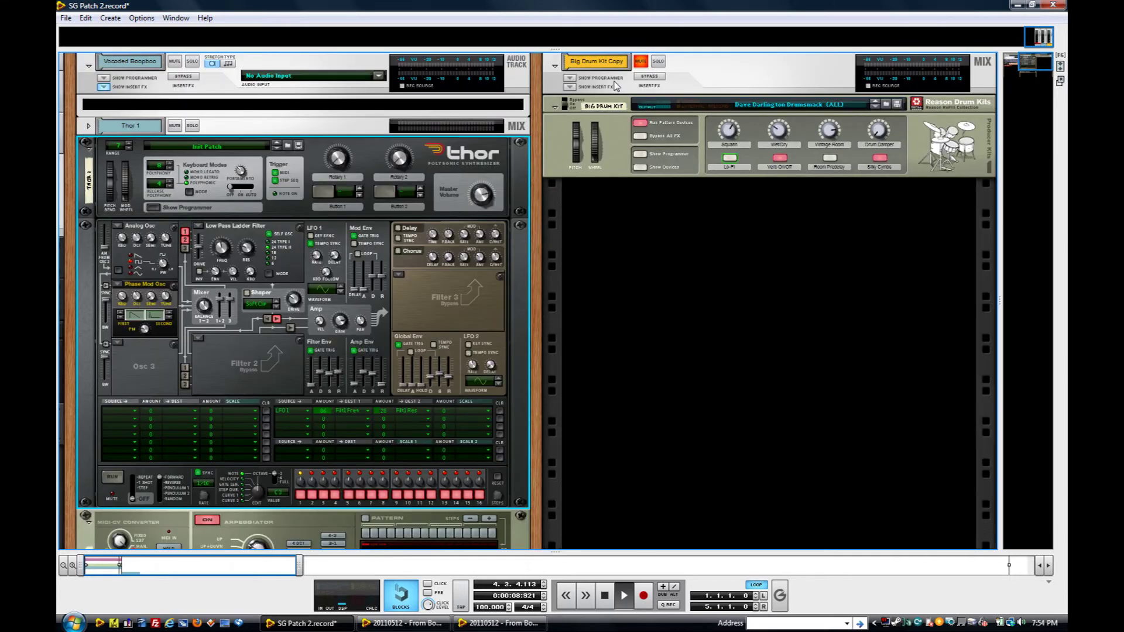
key("Tab")
left_click(287, 107)
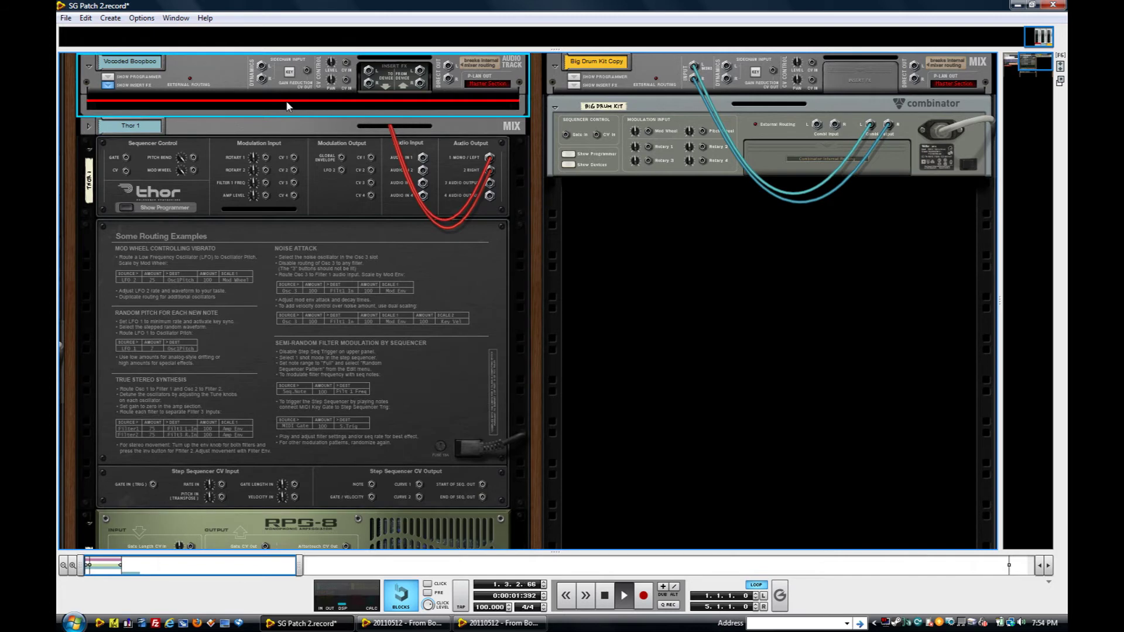
Step: Insert a Neptune Pitch Adjuster on the Vocoded Boopboo track and unplug its audio output cable
right_click(287, 106)
mouse_move(385, 215)
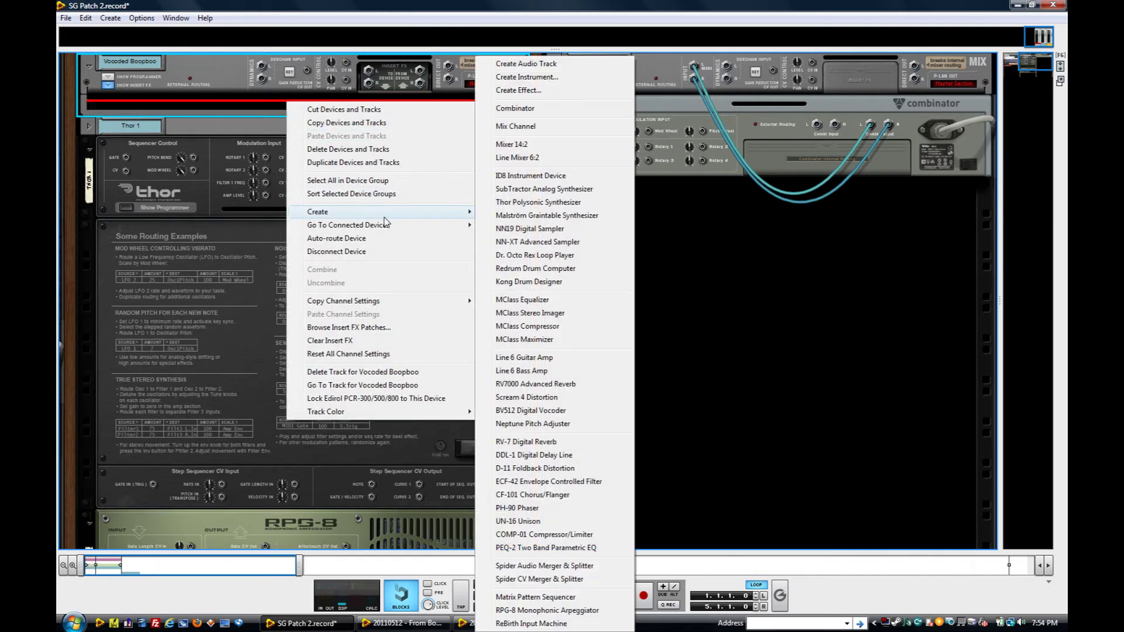
left_click(564, 424)
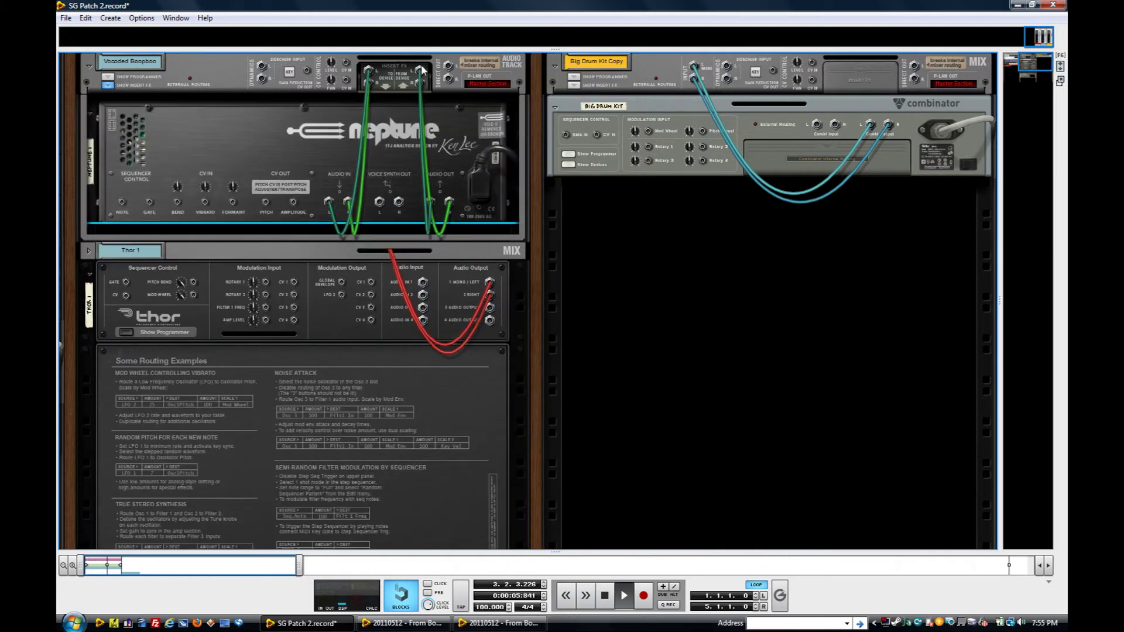
left_click_drag(422, 70, 344, 83)
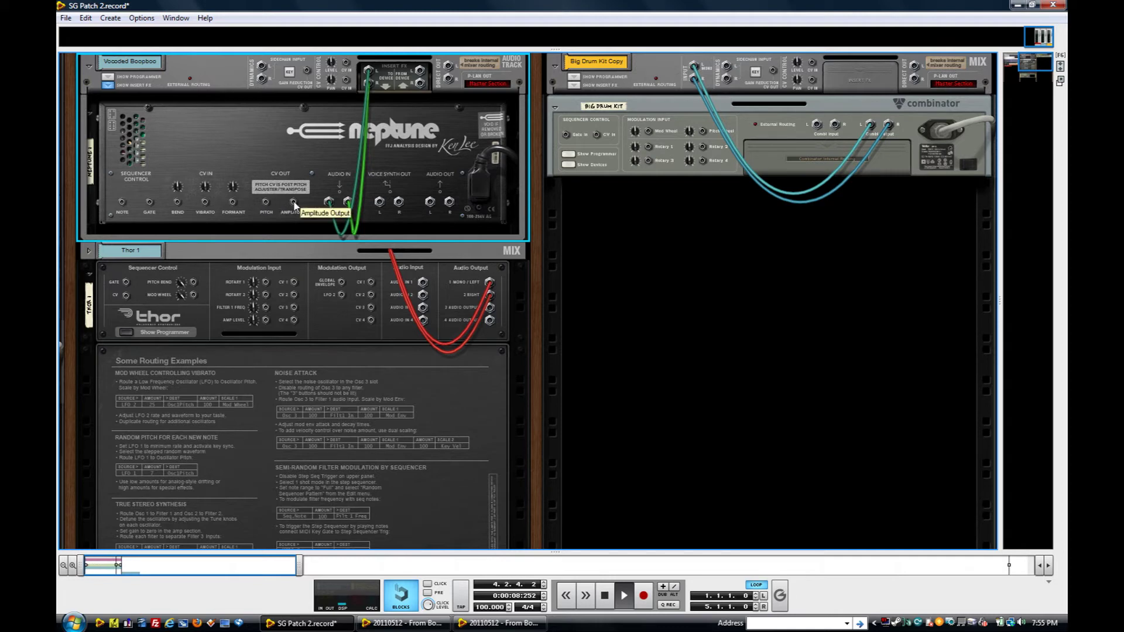
Step: Check the rack front, mixer and sequencer, then return to the rear to list Neptune's CV output connections
key("Tab")
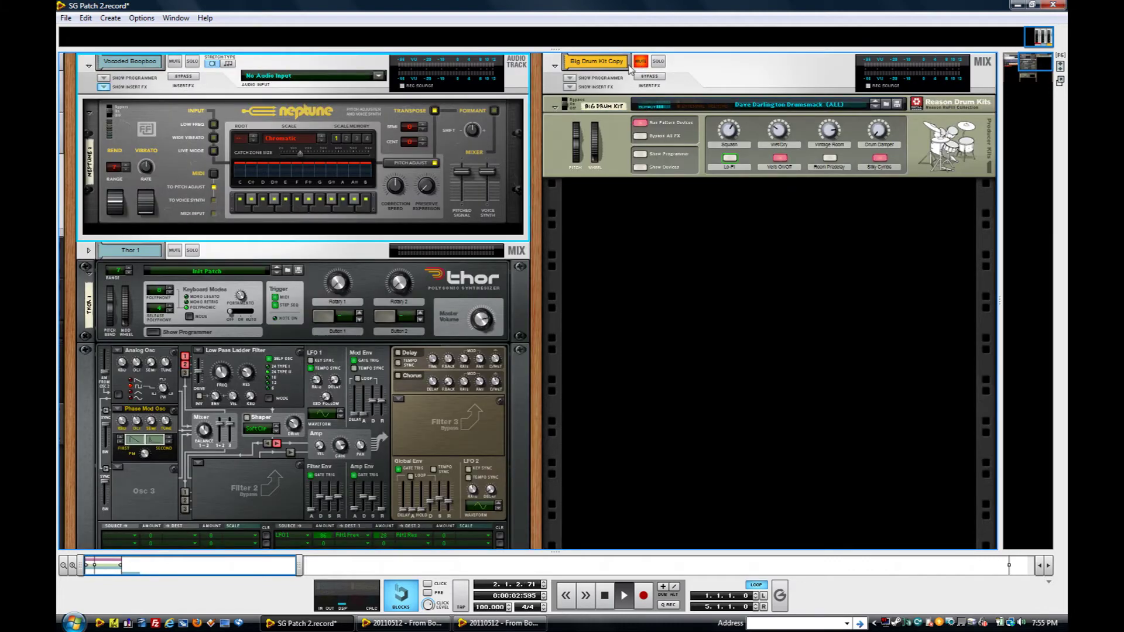
key("F5")
key("F6")
key("F7")
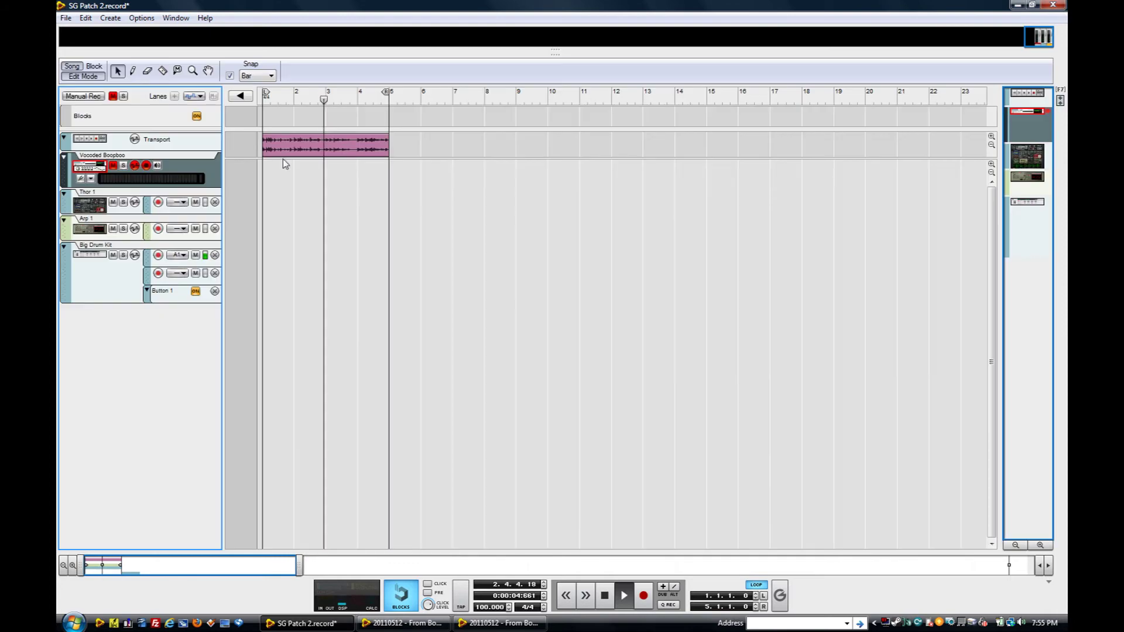
key("F6")
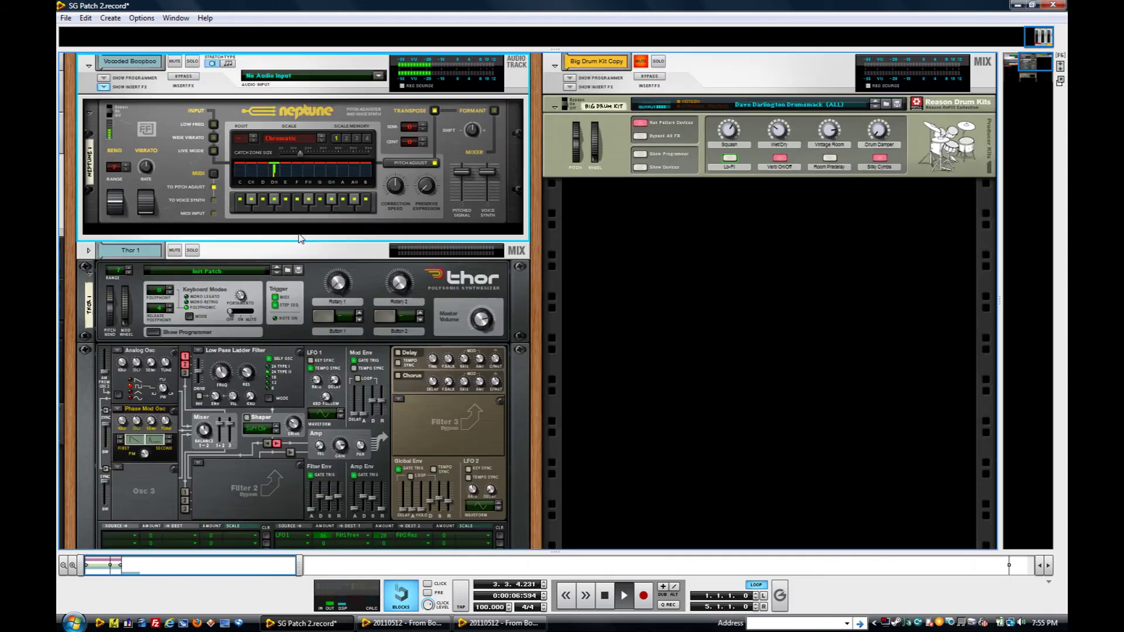
key("Tab")
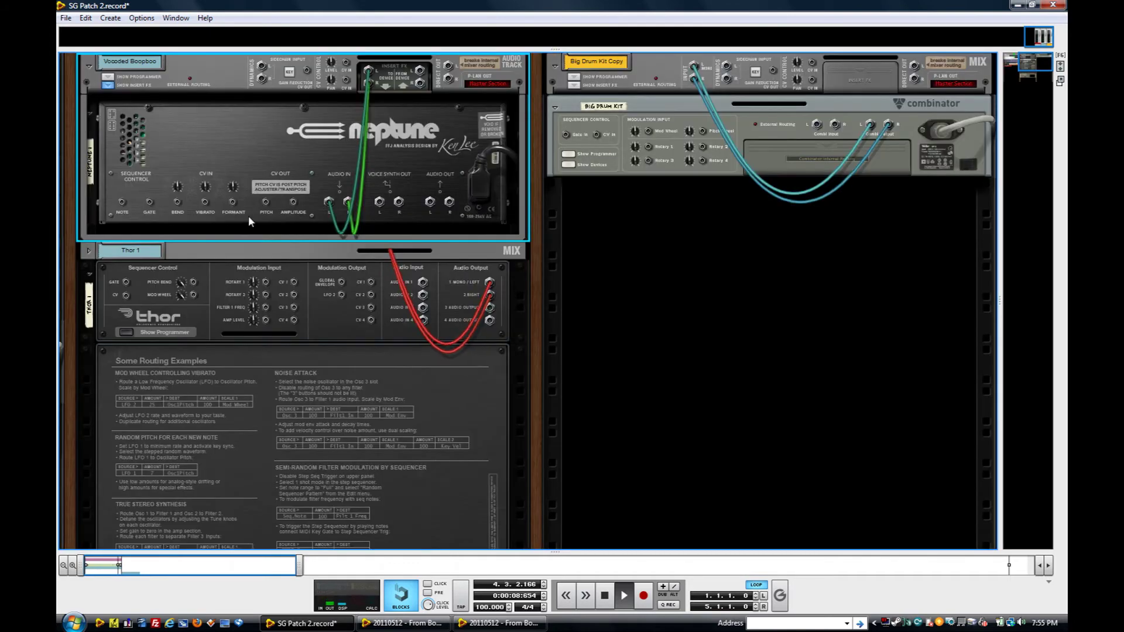
left_click(295, 204)
Step: Cable Neptune's Amplitude CV output into Thor's Gate input, then return to the front panels and select Thor
left_click(287, 197)
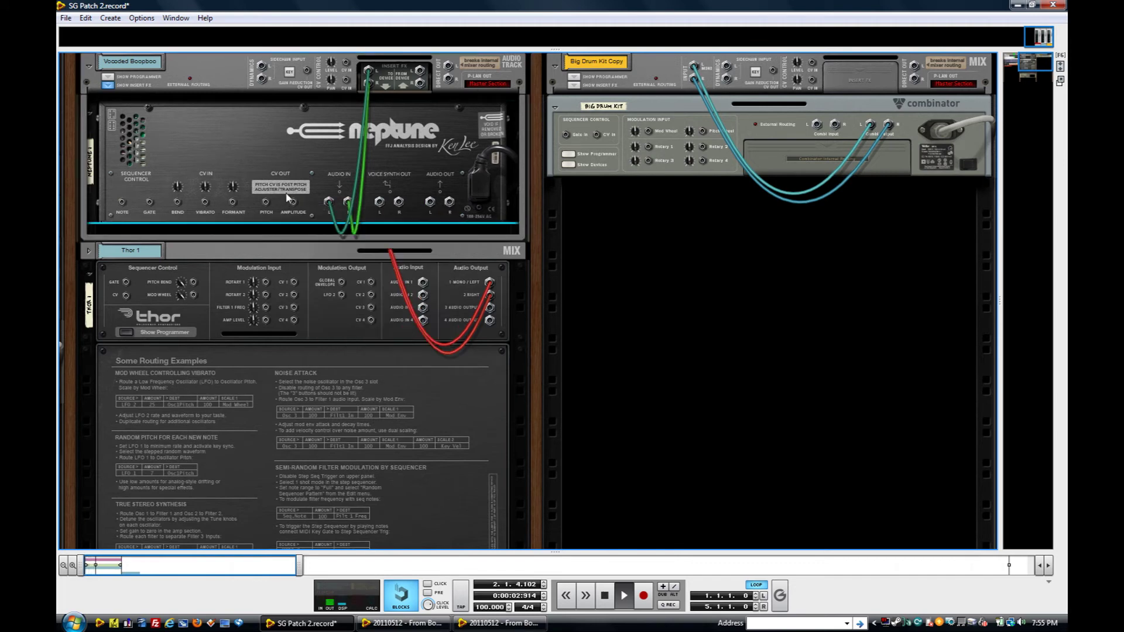
left_click_drag(293, 203, 126, 286)
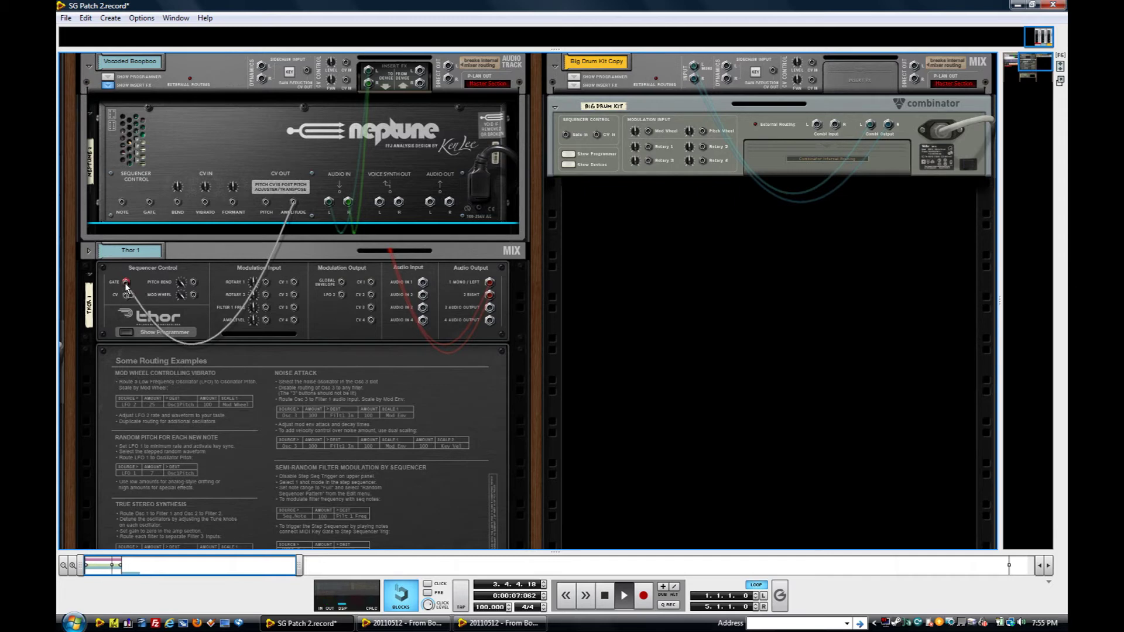
left_click_drag(126, 286, 125, 283)
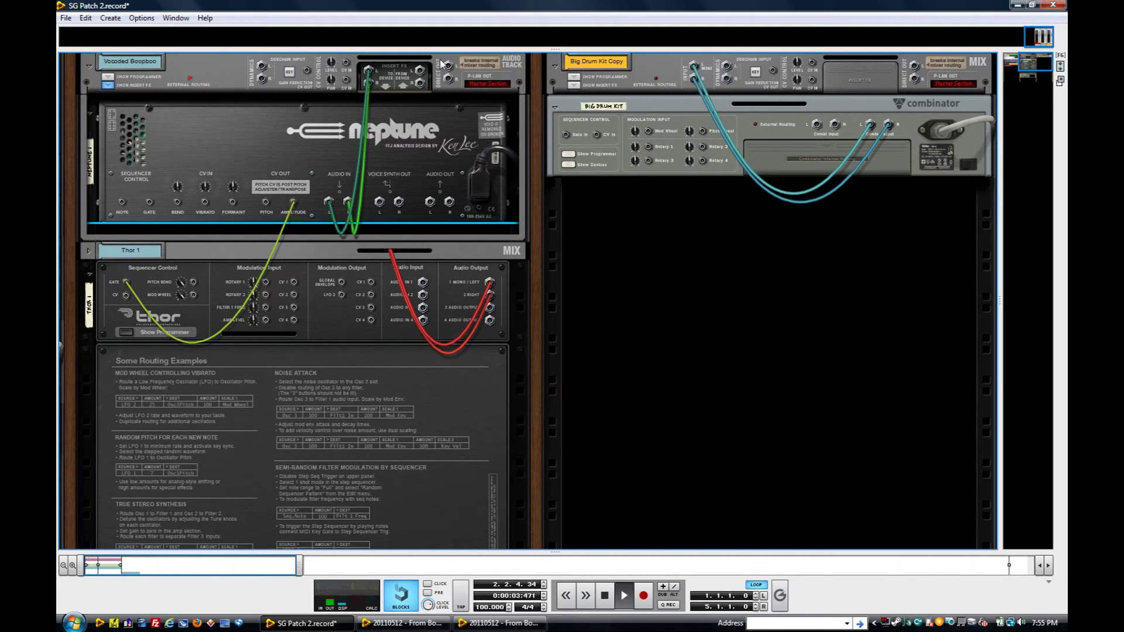
key("Tab")
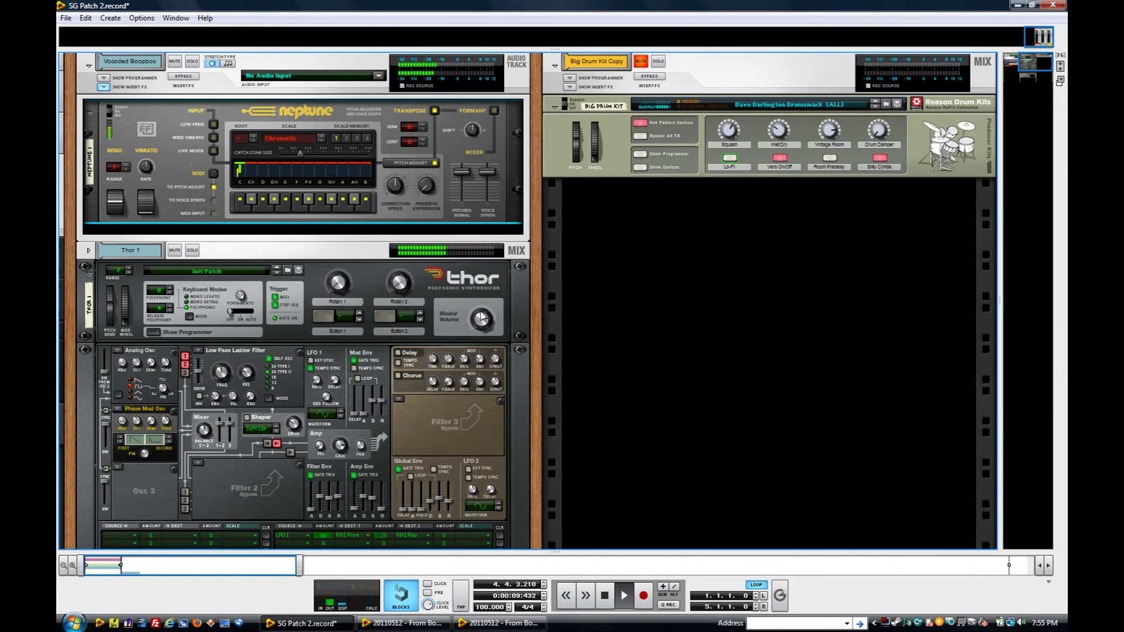
left_click(484, 332)
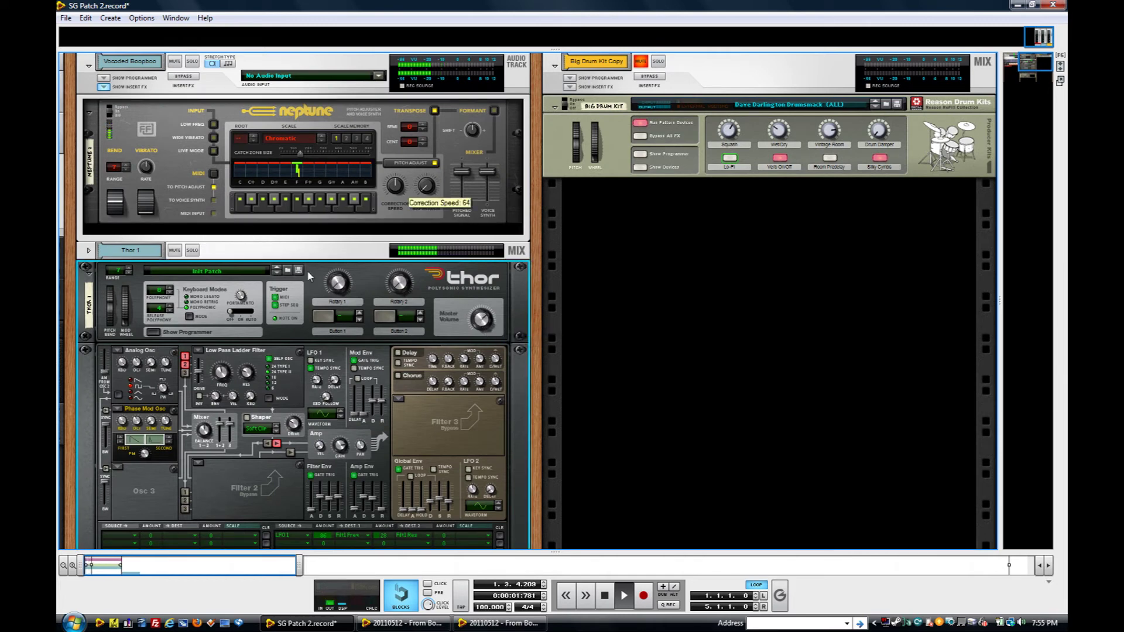
Step: Flip the rack to view the rear cabling behind Neptune and Thor 1
key("Tab")
key("Tab")
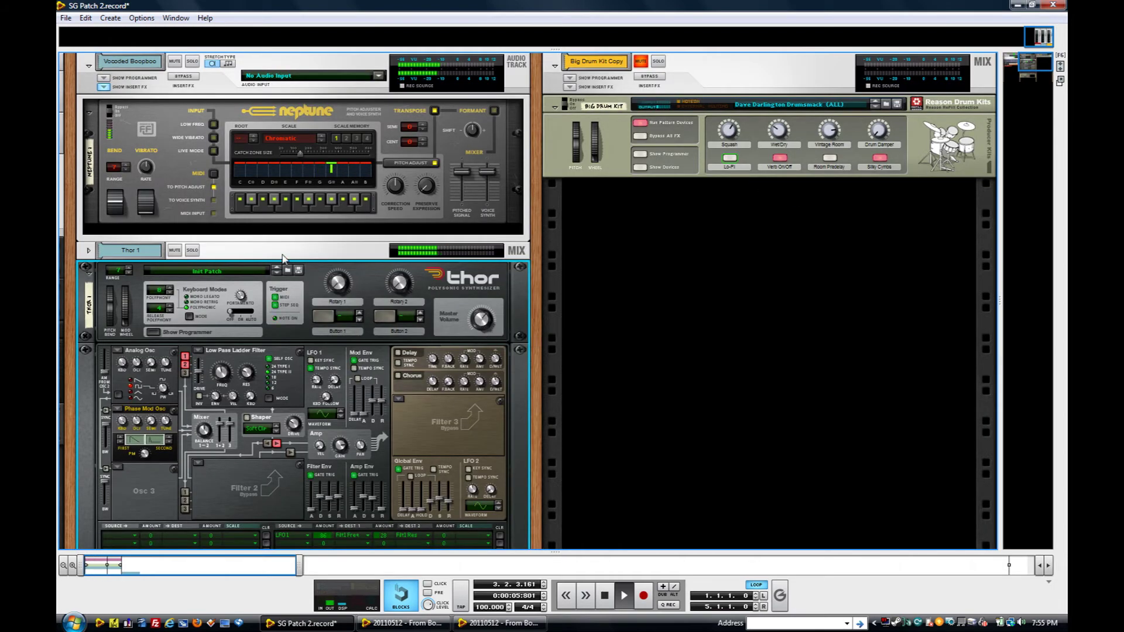
key("Tab")
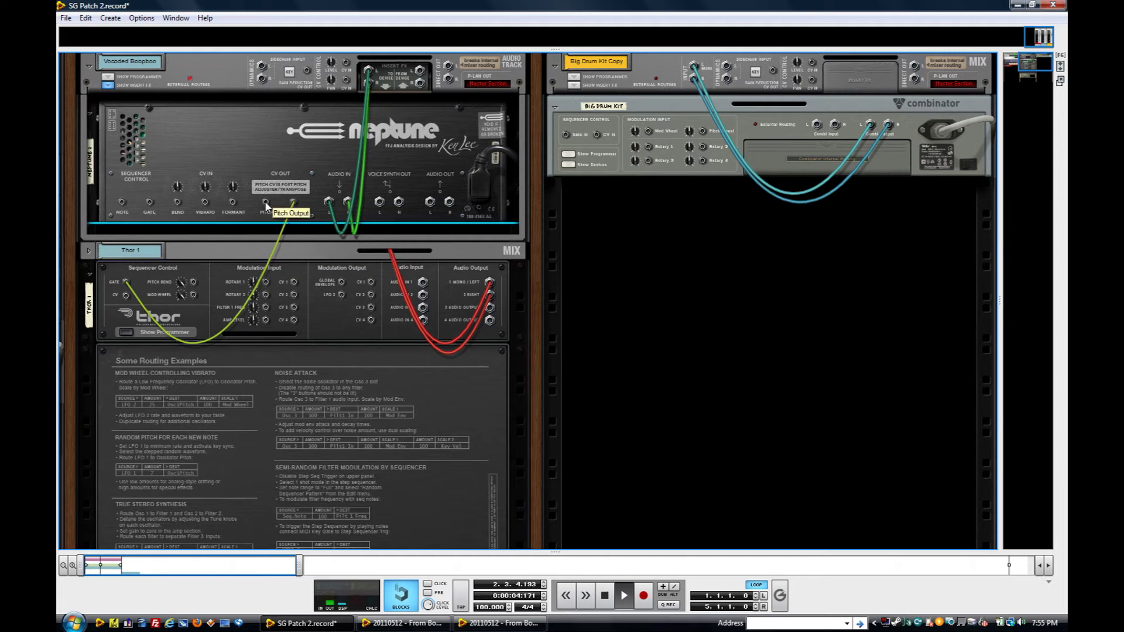
Step: Connect Neptune's Pitch CV output to Thor's Modulation Input CV 1 jack
left_click_drag(266, 205, 296, 287)
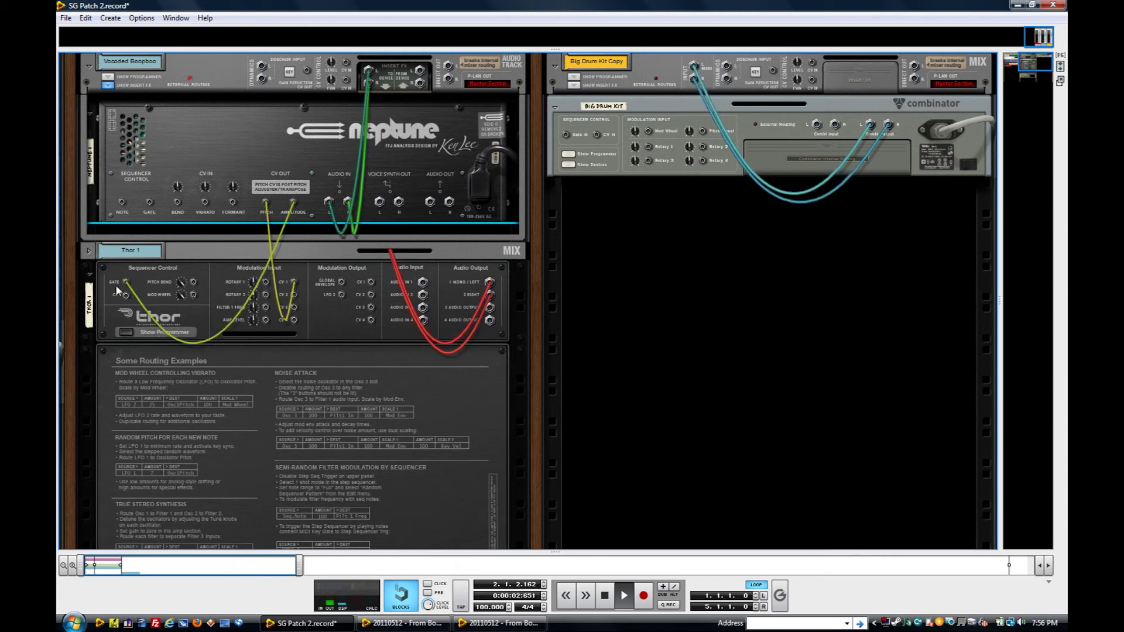
Step: In Thor's modulation matrix, route CV In1 at amount 100 to Osc 2 Pitch
key("Tab")
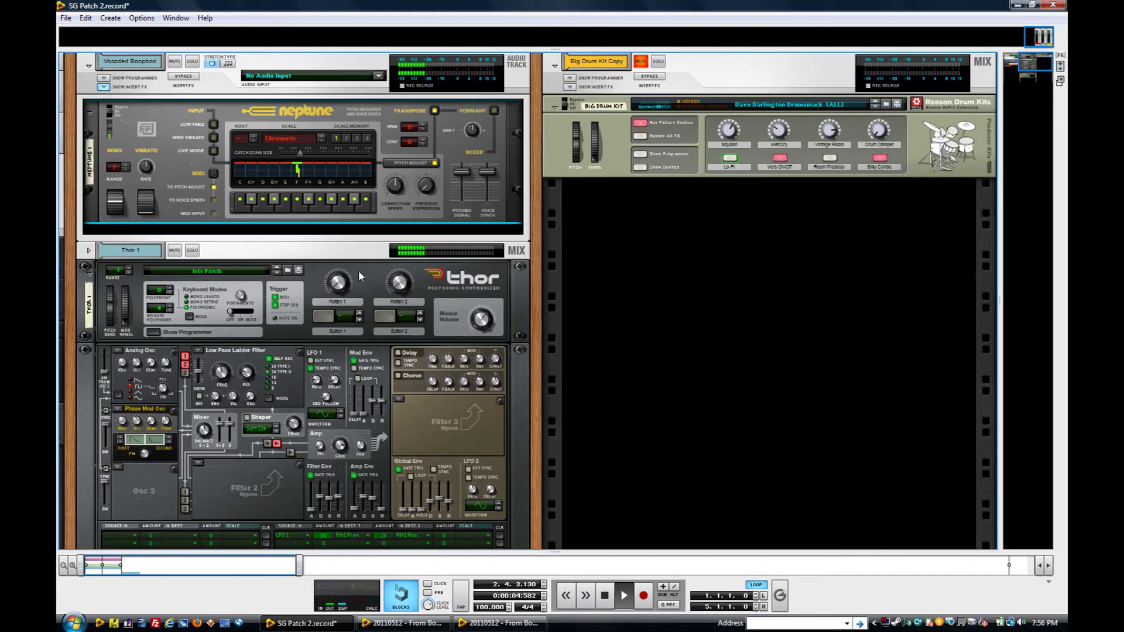
scroll(576, 269, "down", 3)
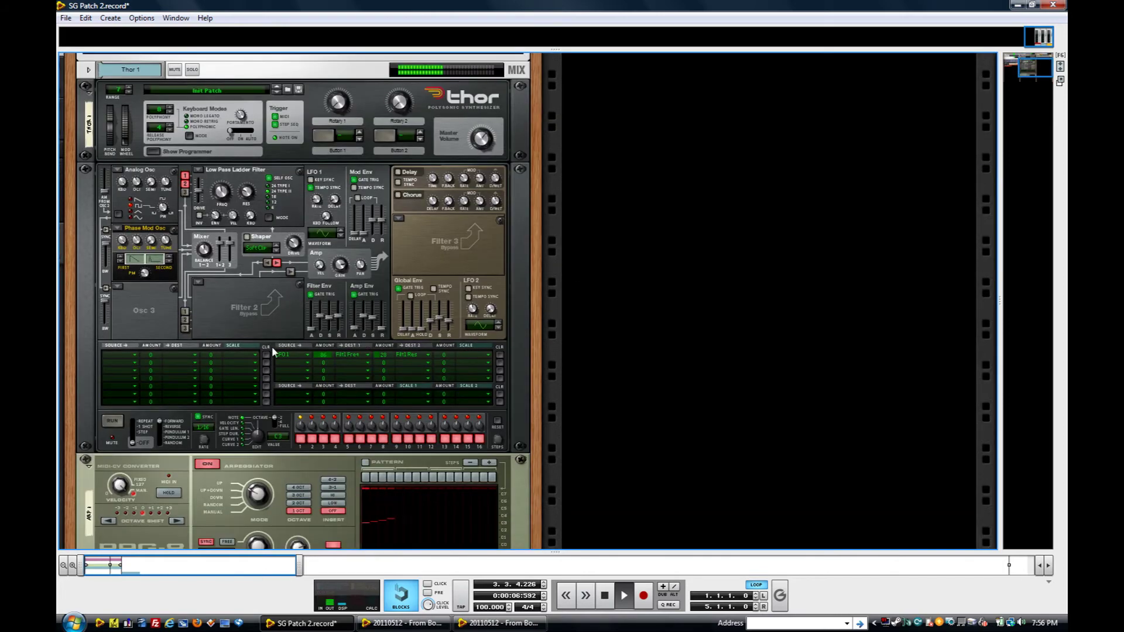
left_click(306, 364)
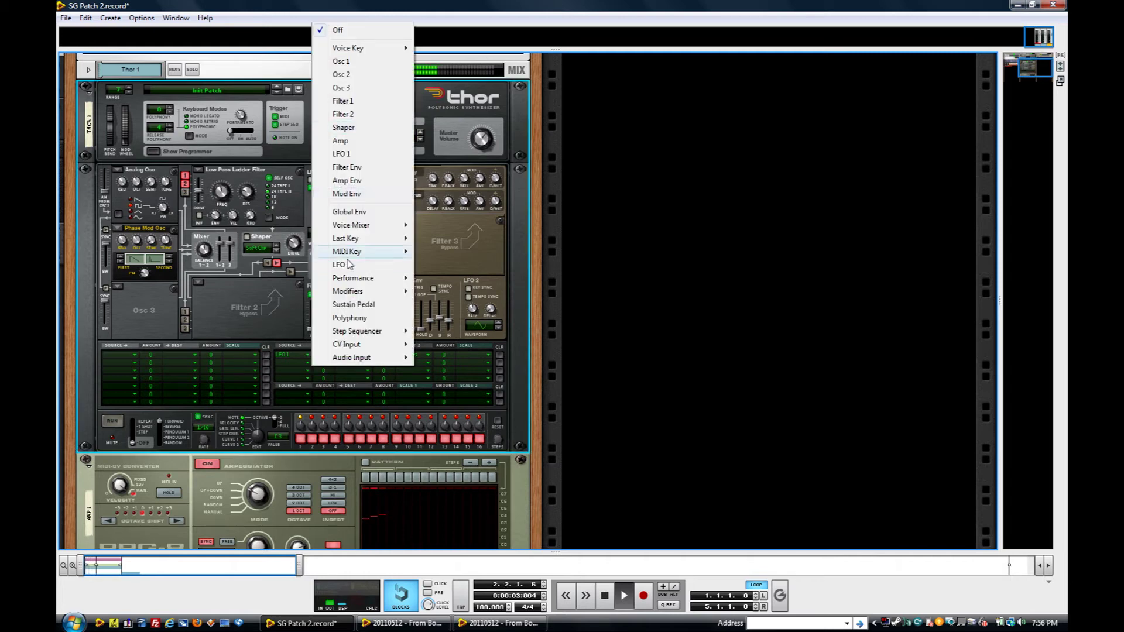
mouse_move(359, 346)
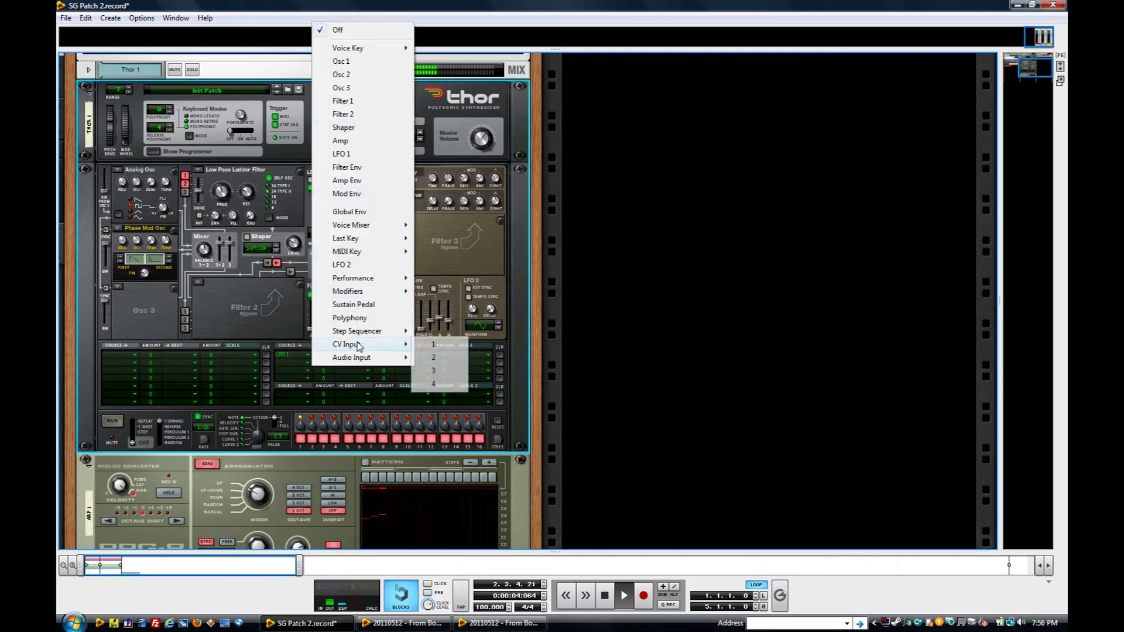
left_click(430, 346)
left_click_drag(318, 225, 353, 276)
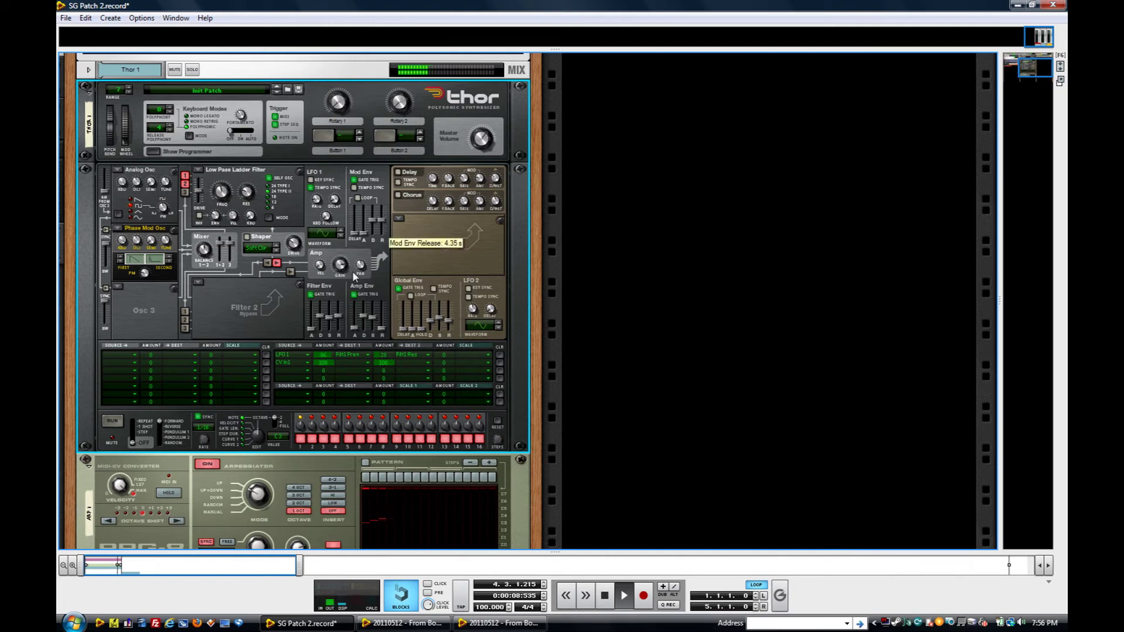
left_click(351, 362)
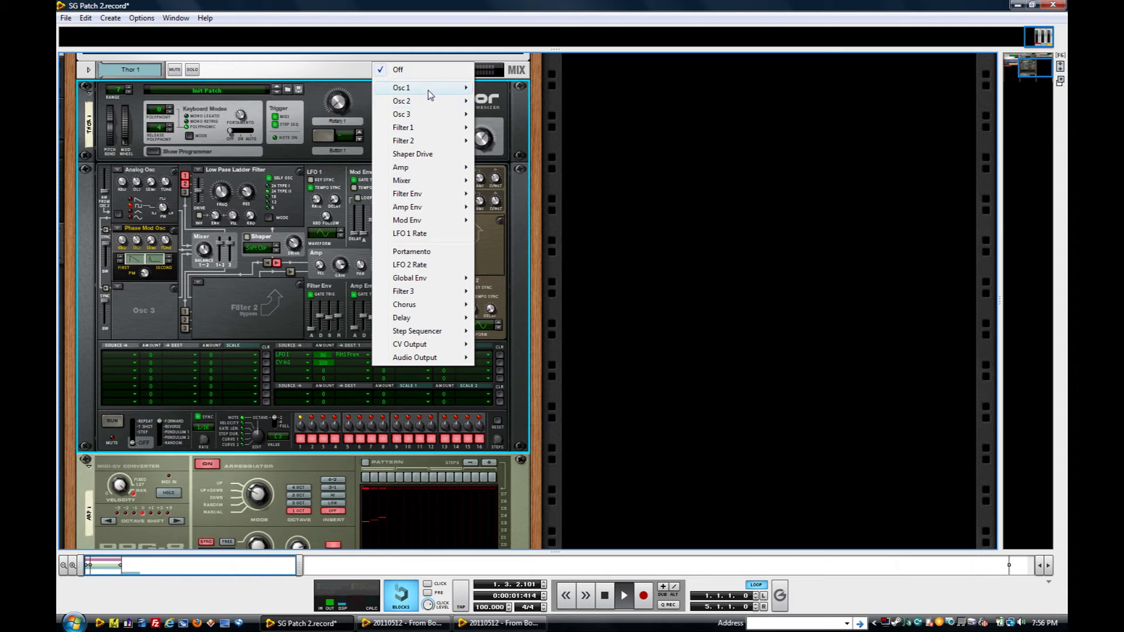
mouse_move(427, 89)
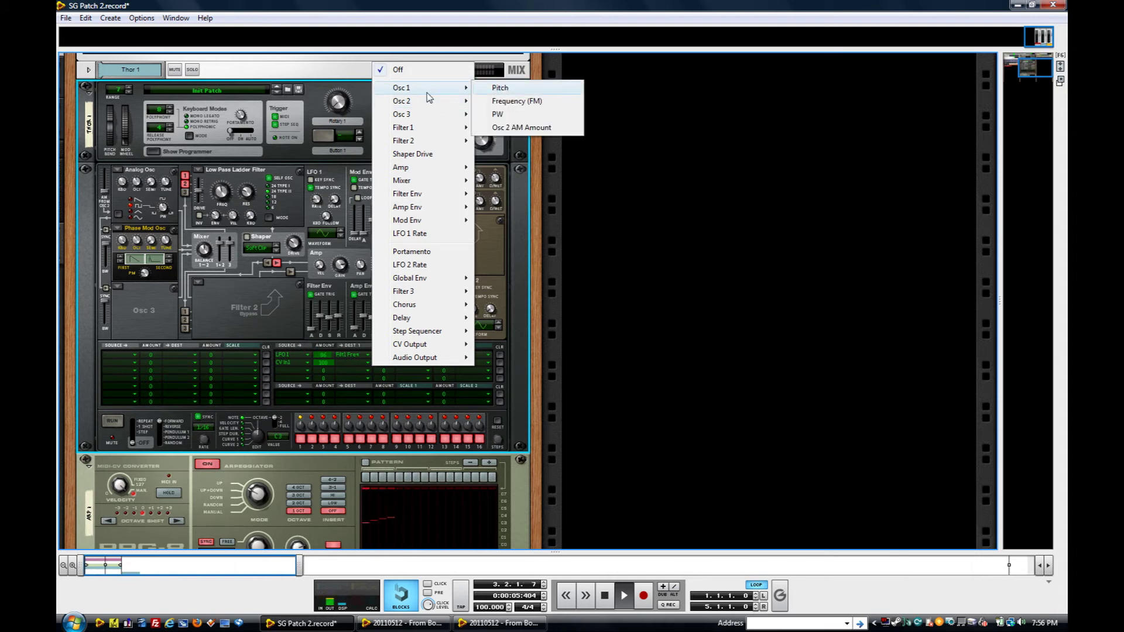
mouse_move(400, 104)
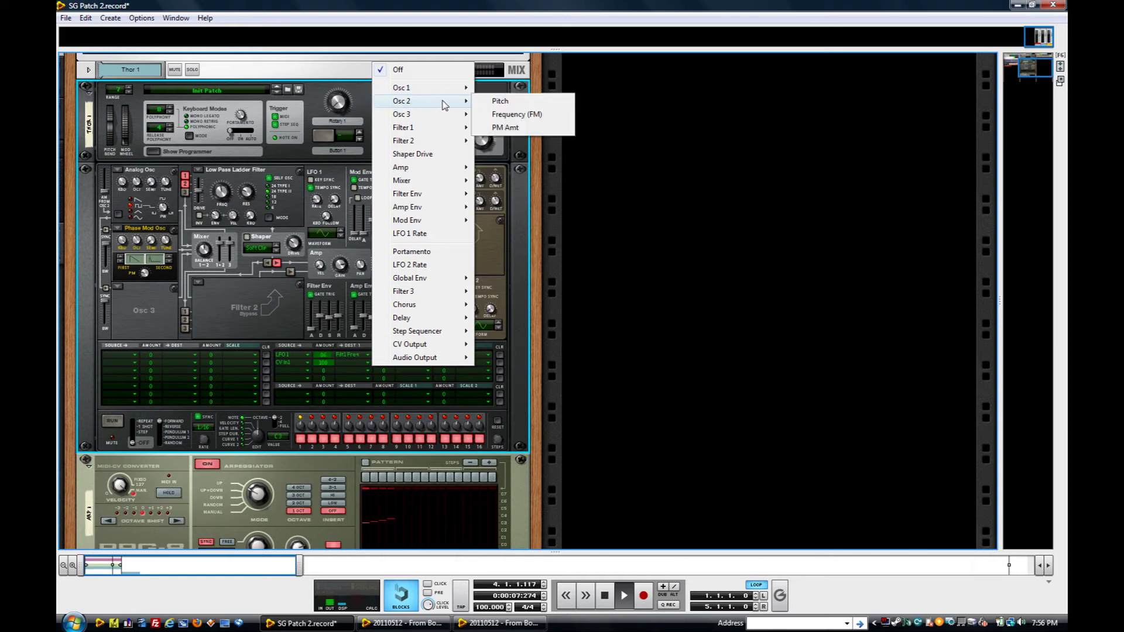
left_click(501, 101)
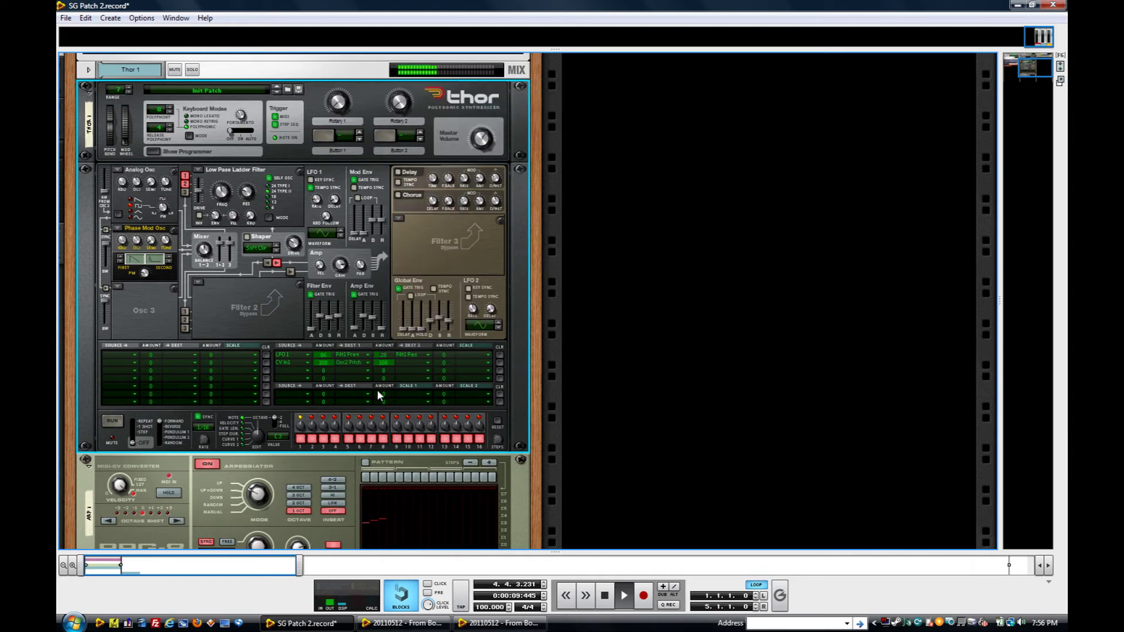
Step: Raise Thor's master level to -0.5 dB and check the rear cabling
left_click_drag(478, 143, 478, 122)
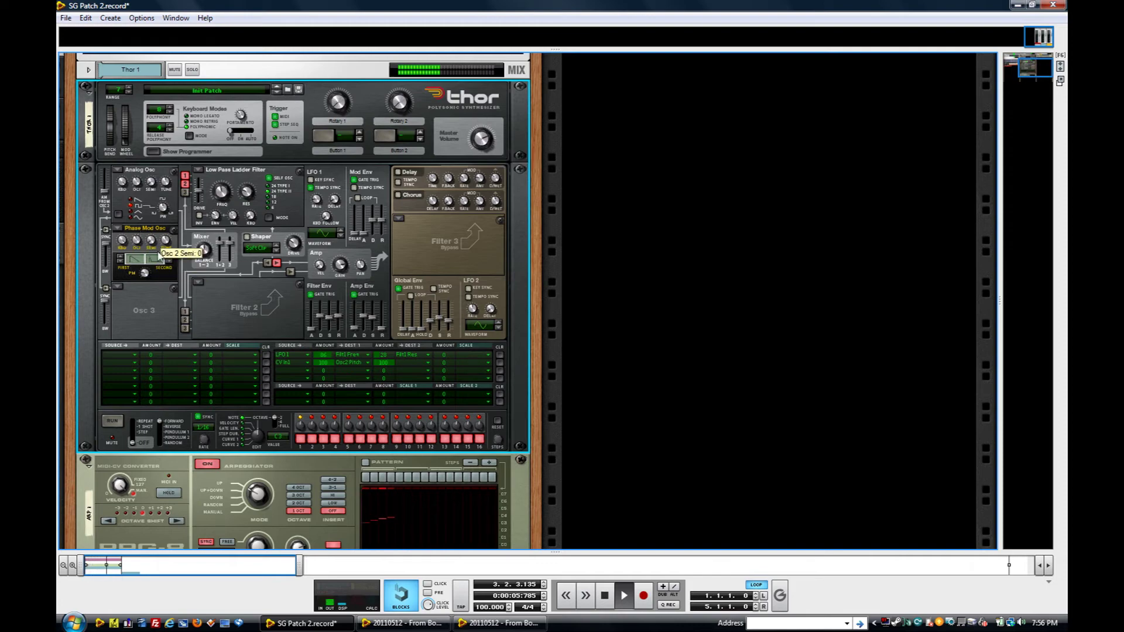
key("Tab")
key("Tab")
scroll(207, 230, "up", 2)
scroll(206, 230, "up", 1)
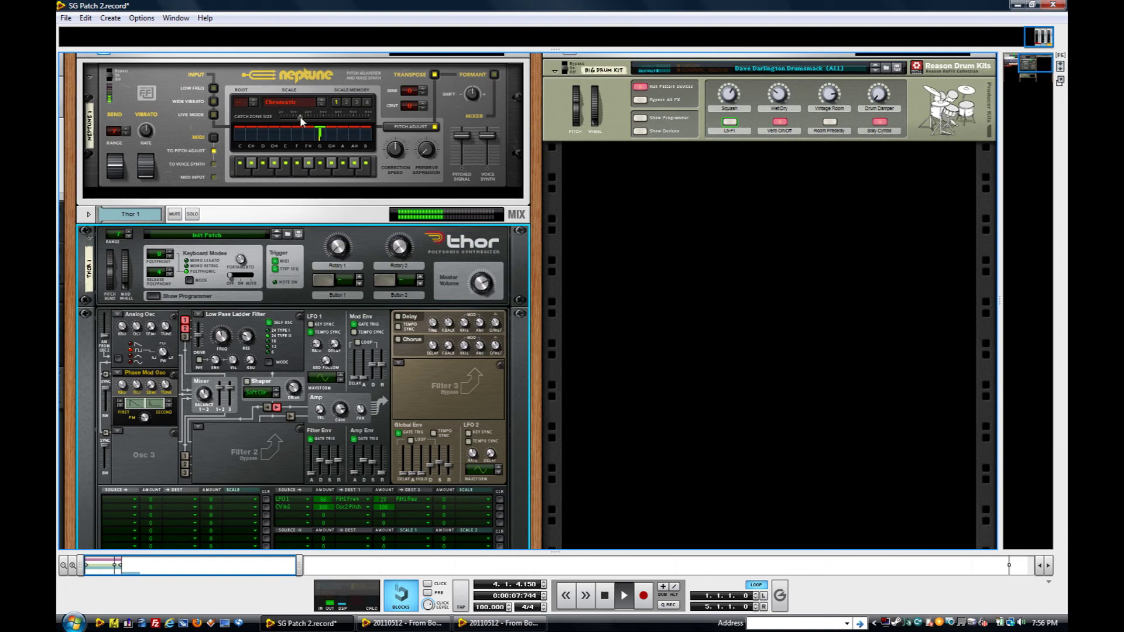
scroll(334, 110, "up", 1)
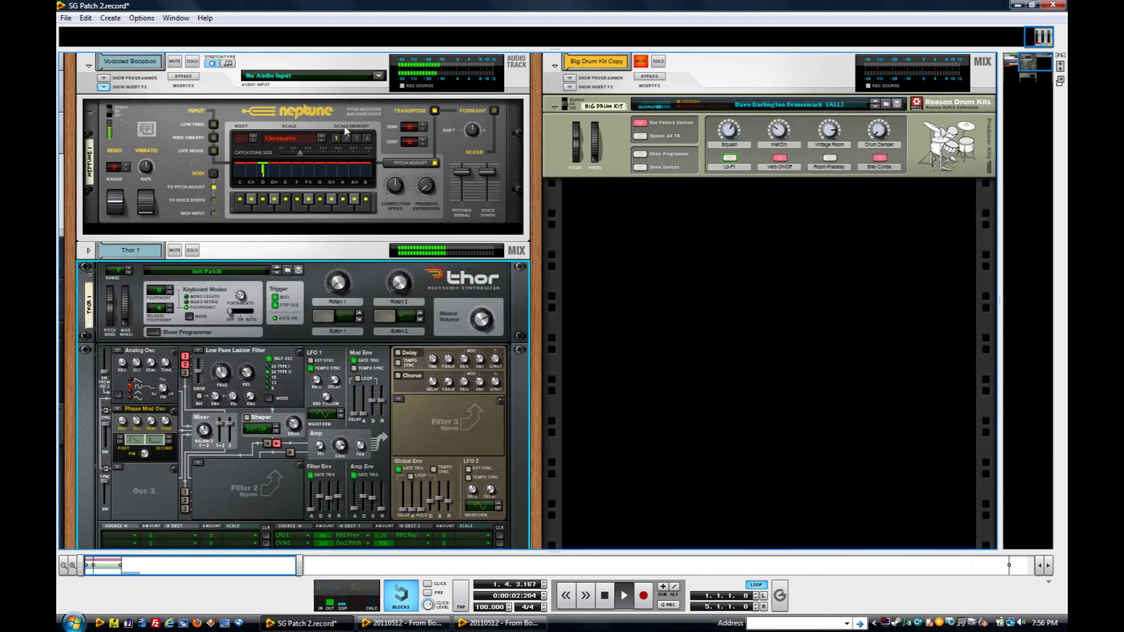
scroll(377, 223, "down", 3)
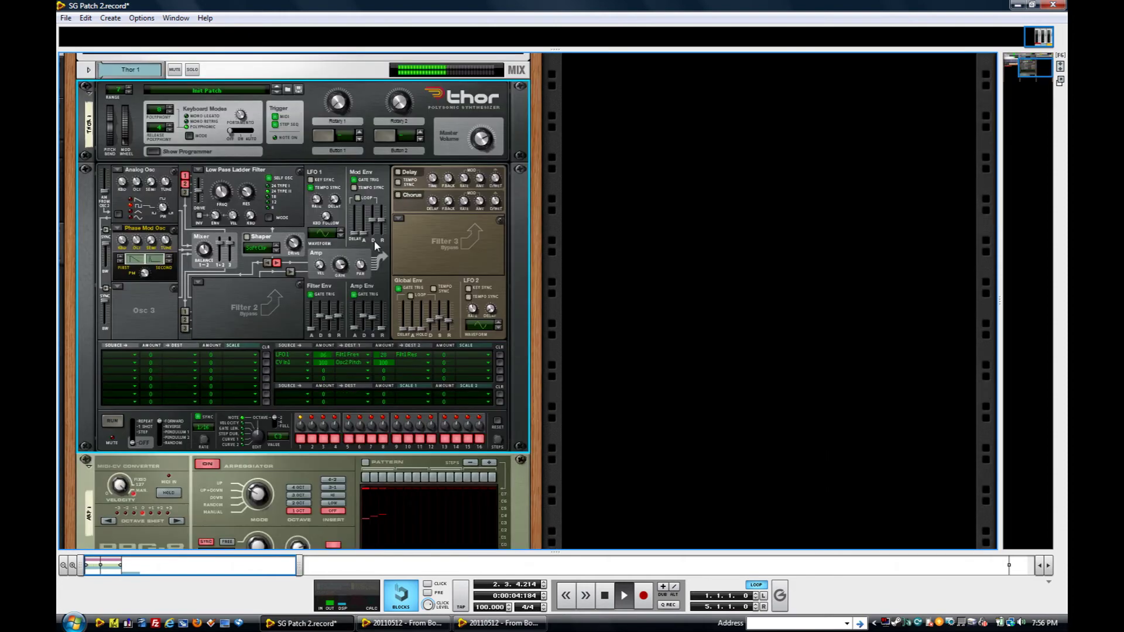
key("Tab")
key("Tab")
Step: Add Osc 1 Pitch as the second destination of the CV In1 modulation row
left_click(410, 364)
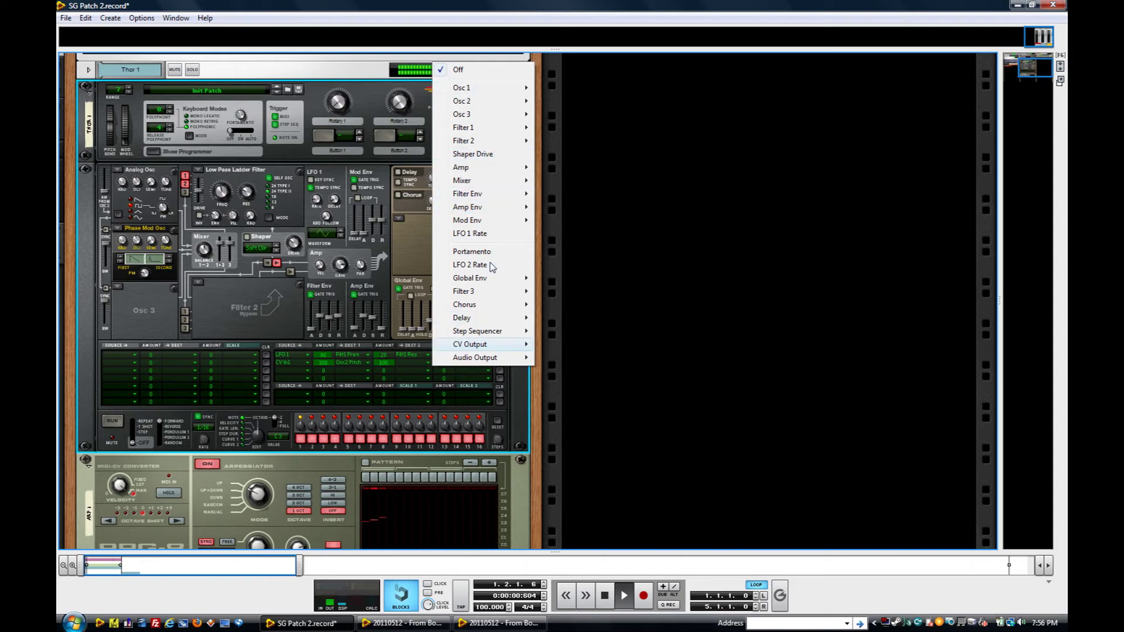
mouse_move(483, 90)
left_click(559, 88)
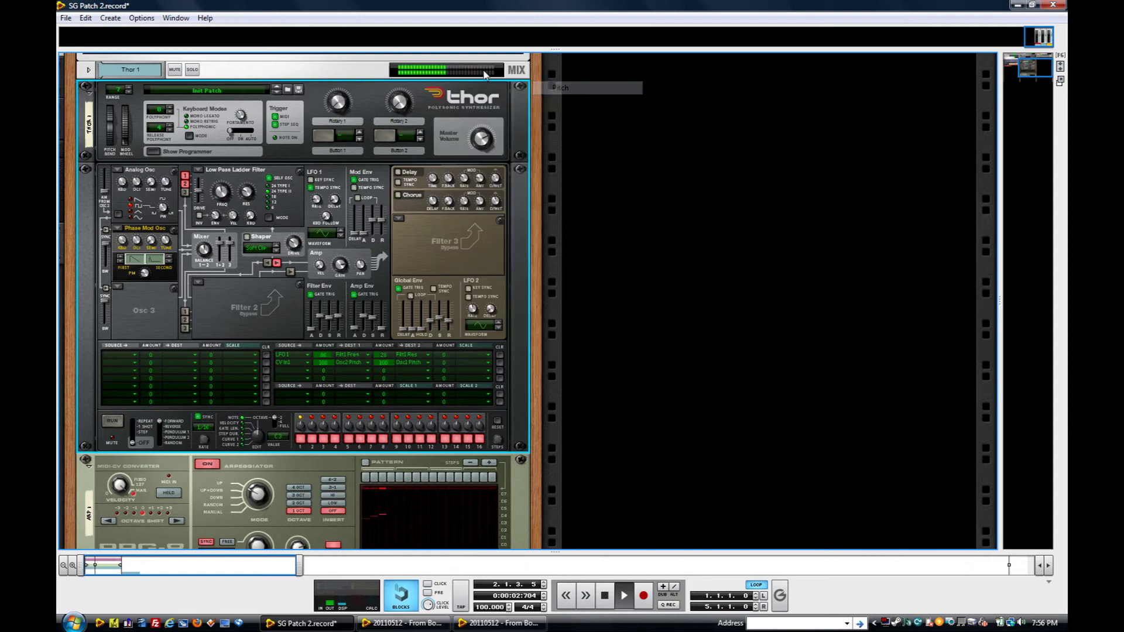
scroll(269, 318, "up", 3)
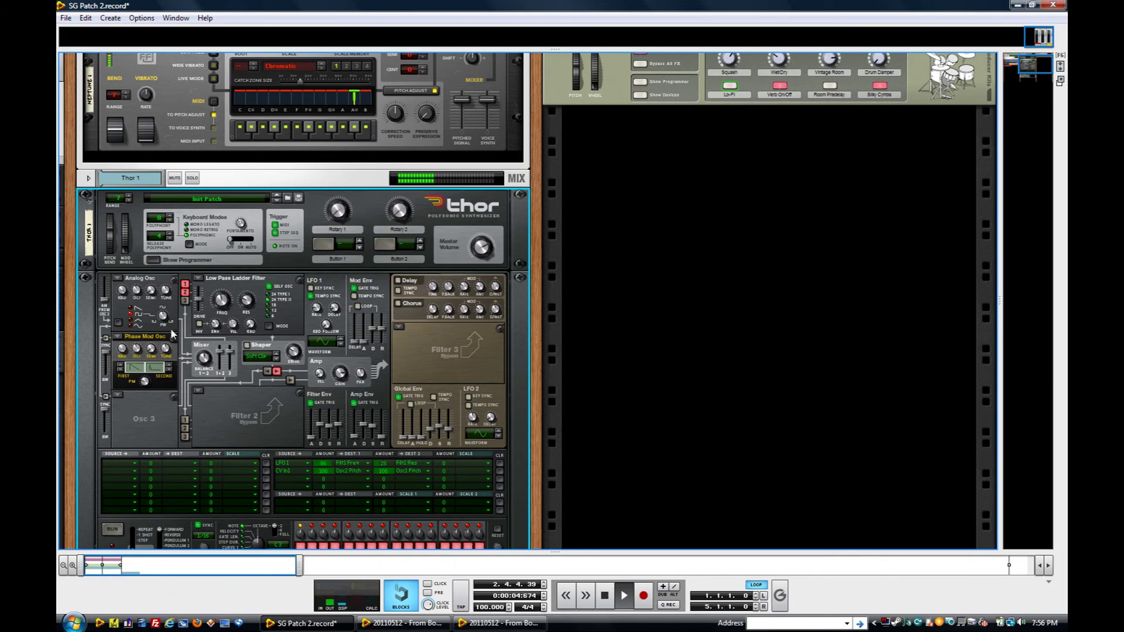
scroll(145, 364, "up", 1)
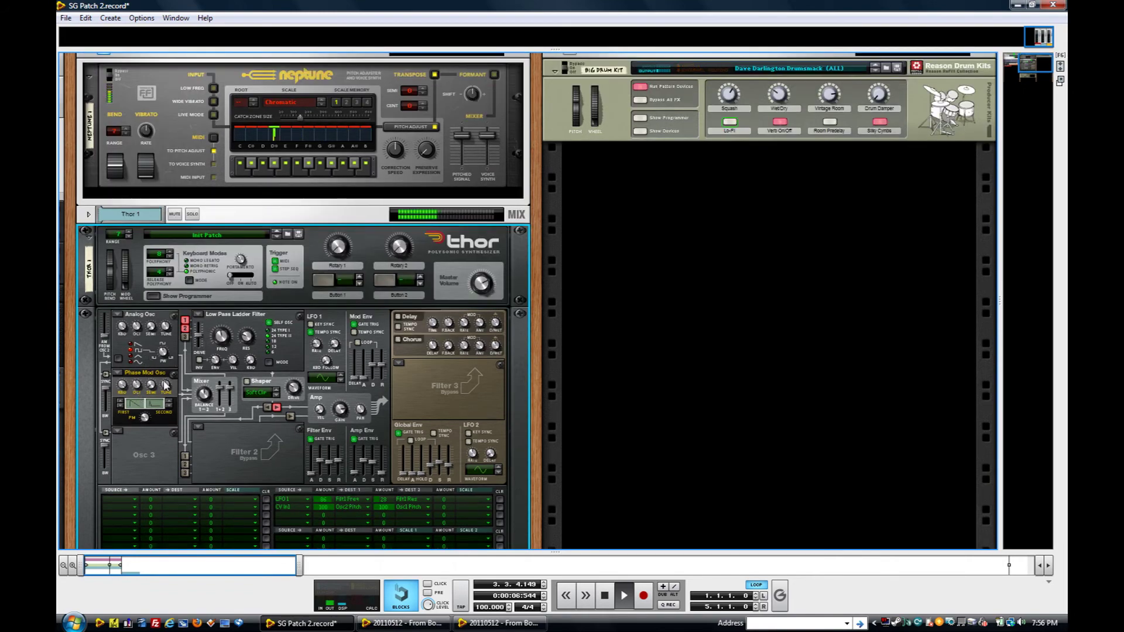
scroll(158, 369, "up", 1)
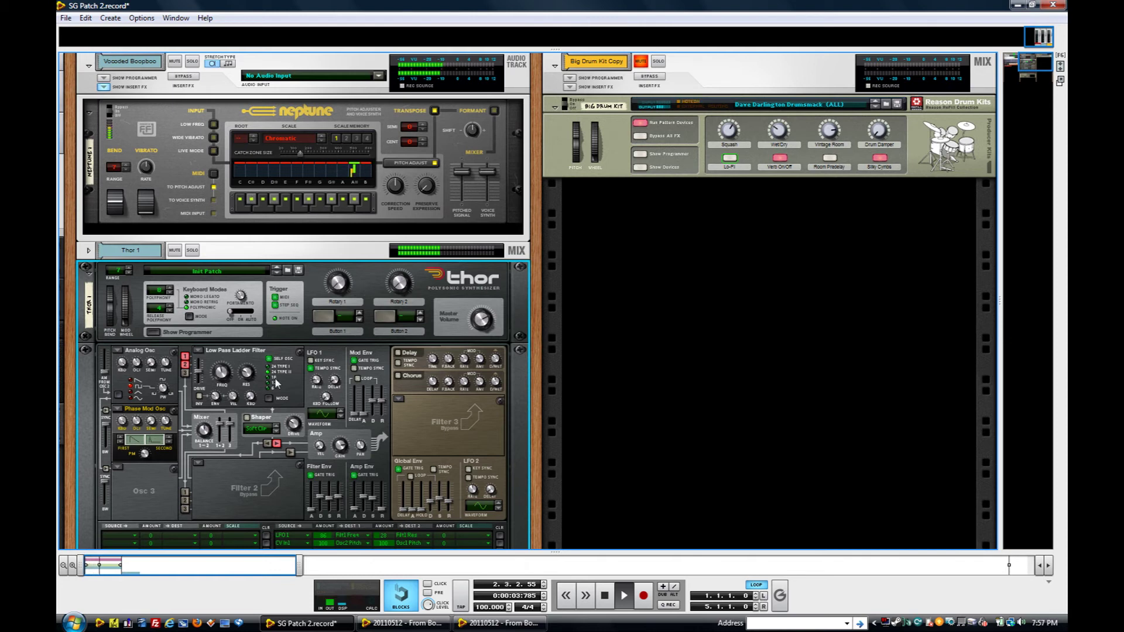
Step: Unmute Big Drum Kit Copy, audition it with Thor, stop playback and switch to the other song
left_click(641, 62)
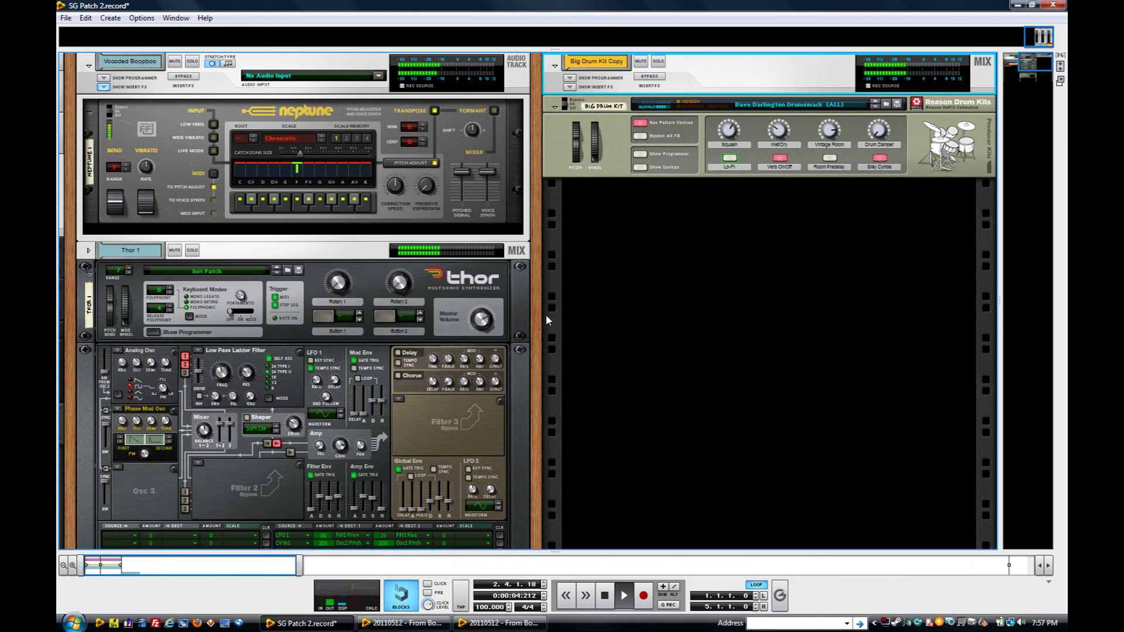
left_click(333, 384)
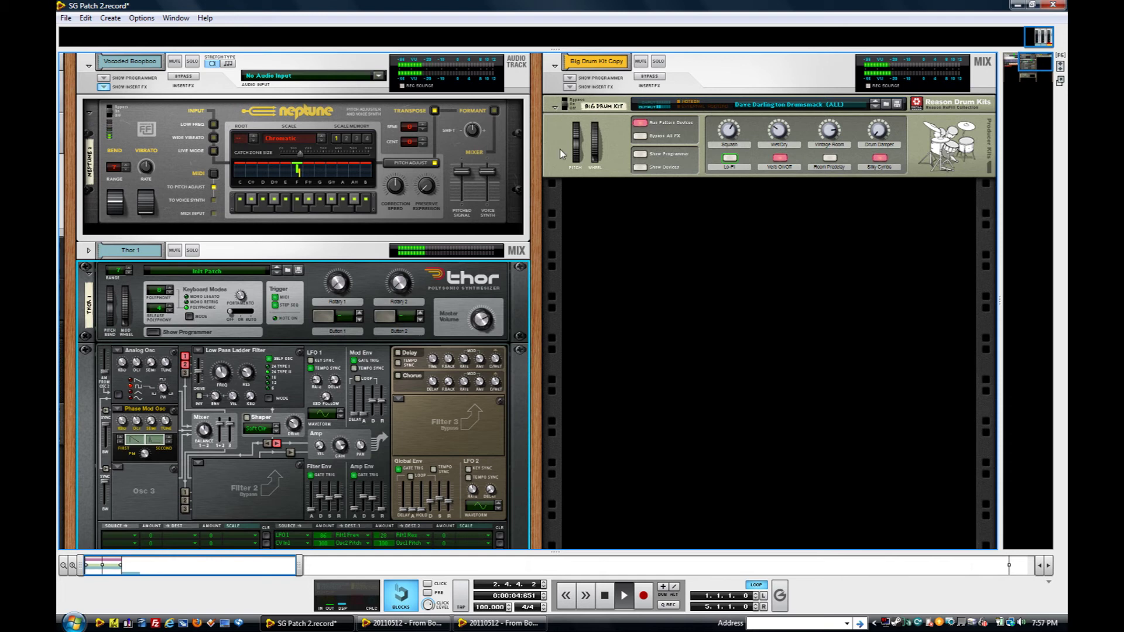
left_click(609, 601)
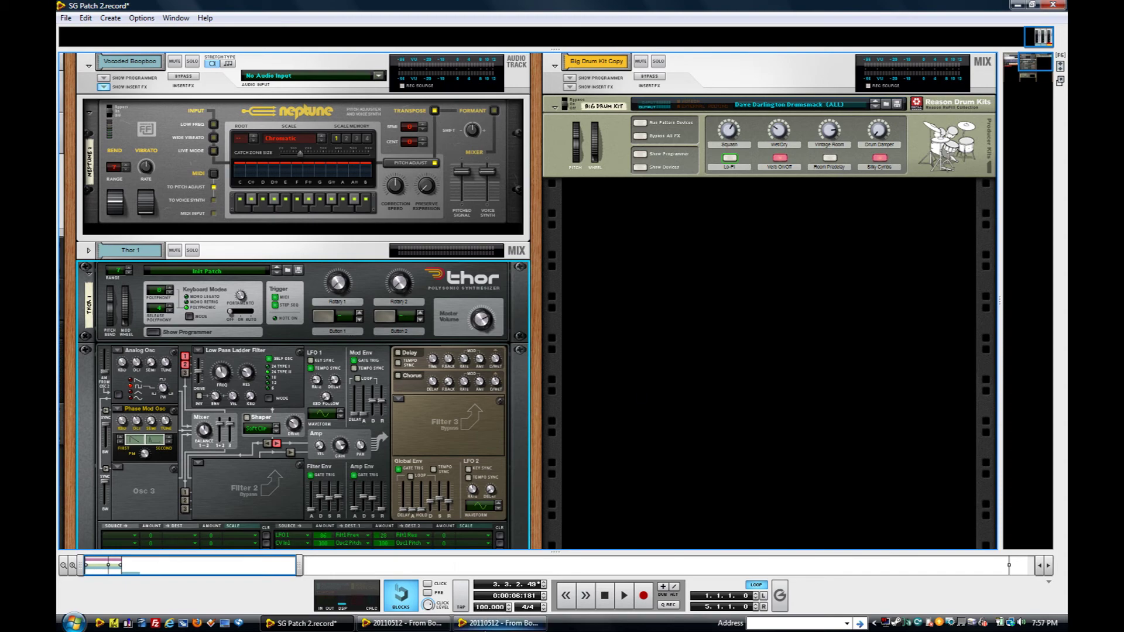
key("alt+Tab")
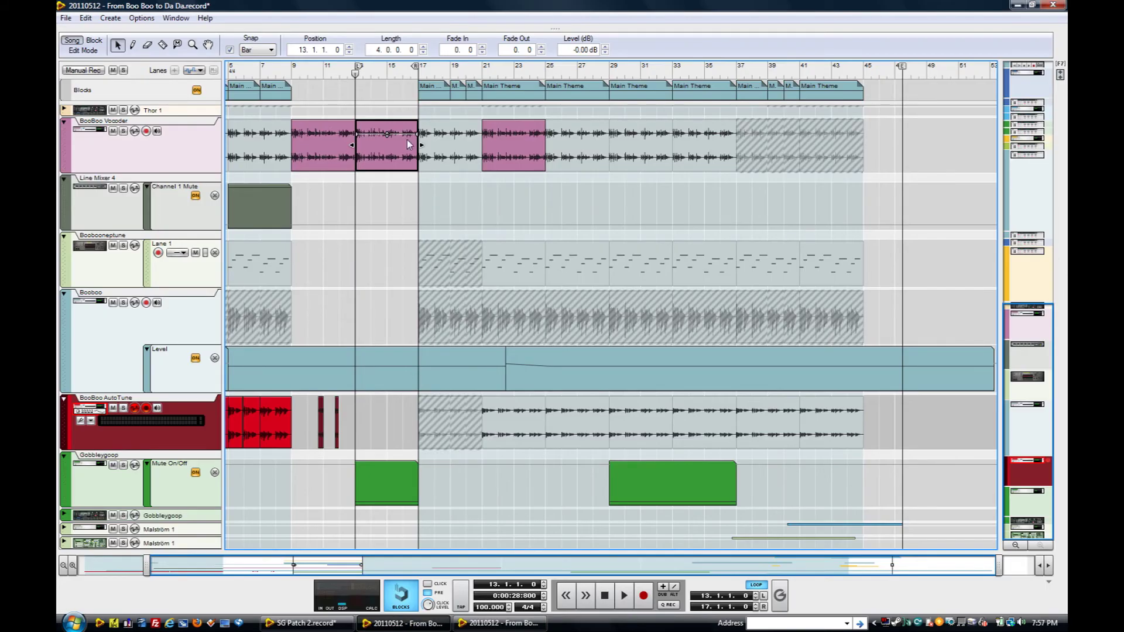
Step: Browse the From Boo Boo to Da Da sequencer and start playback of the looped section
scroll(379, 282, "up", 10)
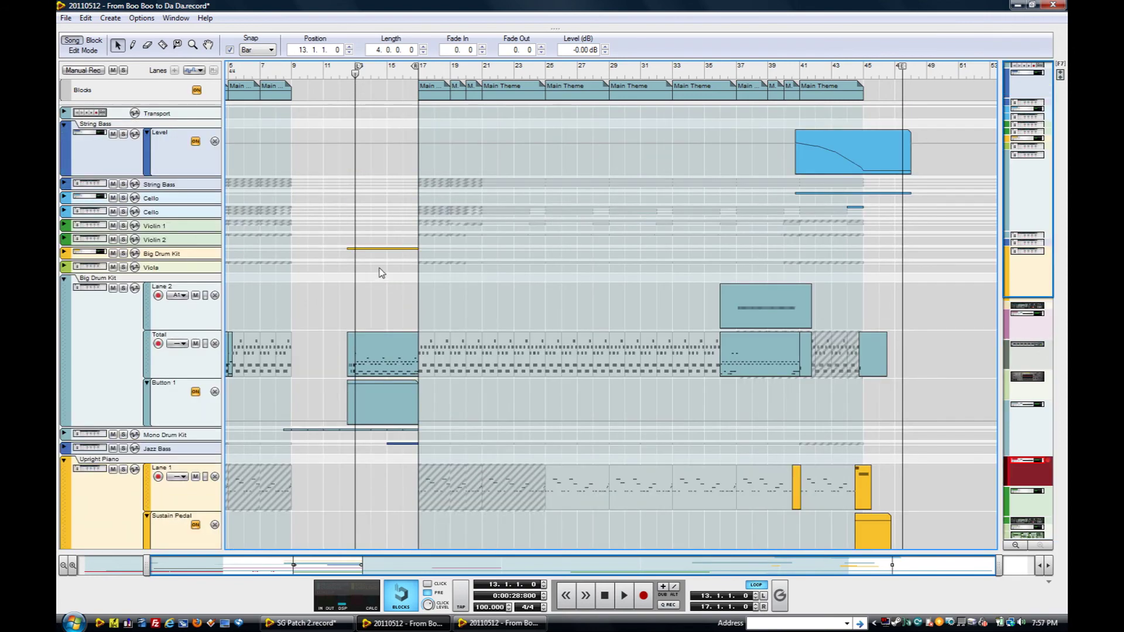
scroll(380, 258, "down", 10)
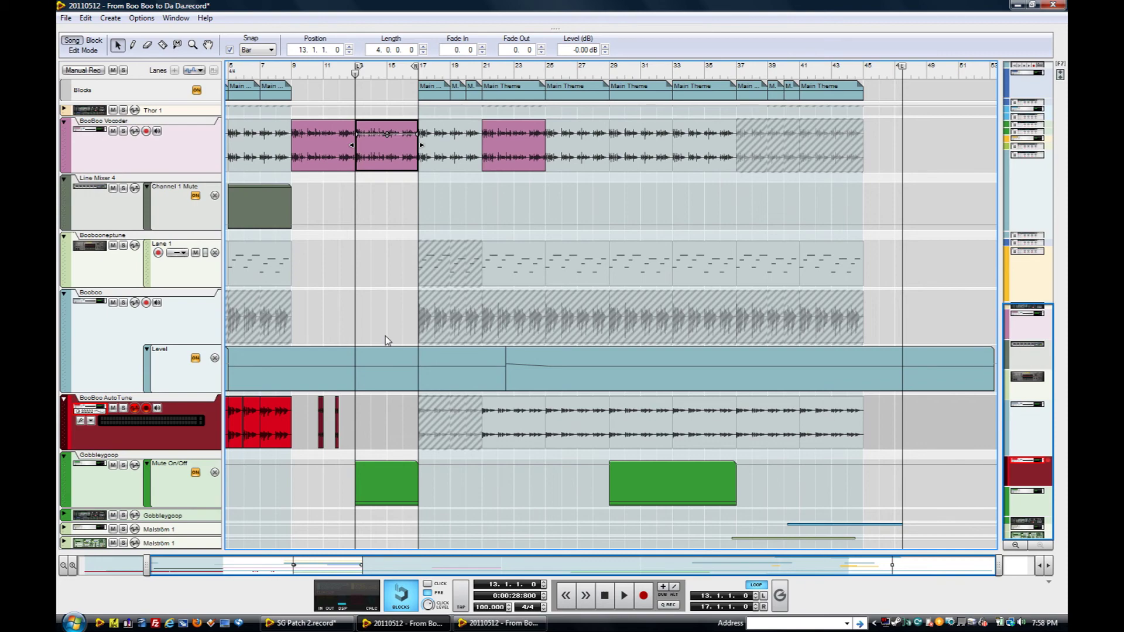
scroll(390, 338, "up", 10)
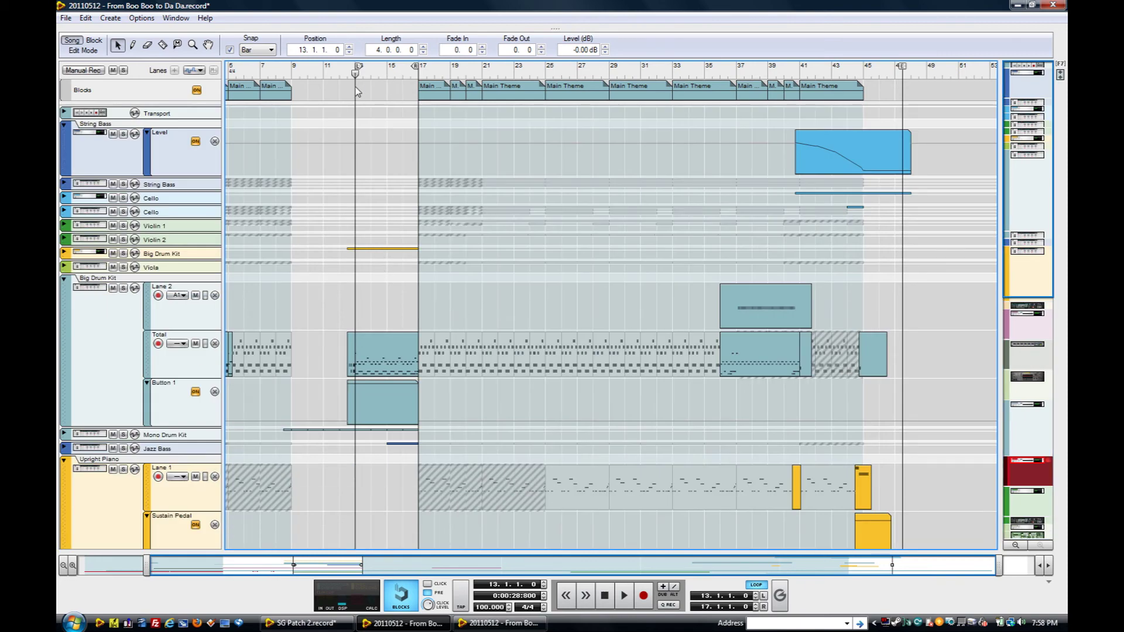
scroll(343, 206, "down", 5)
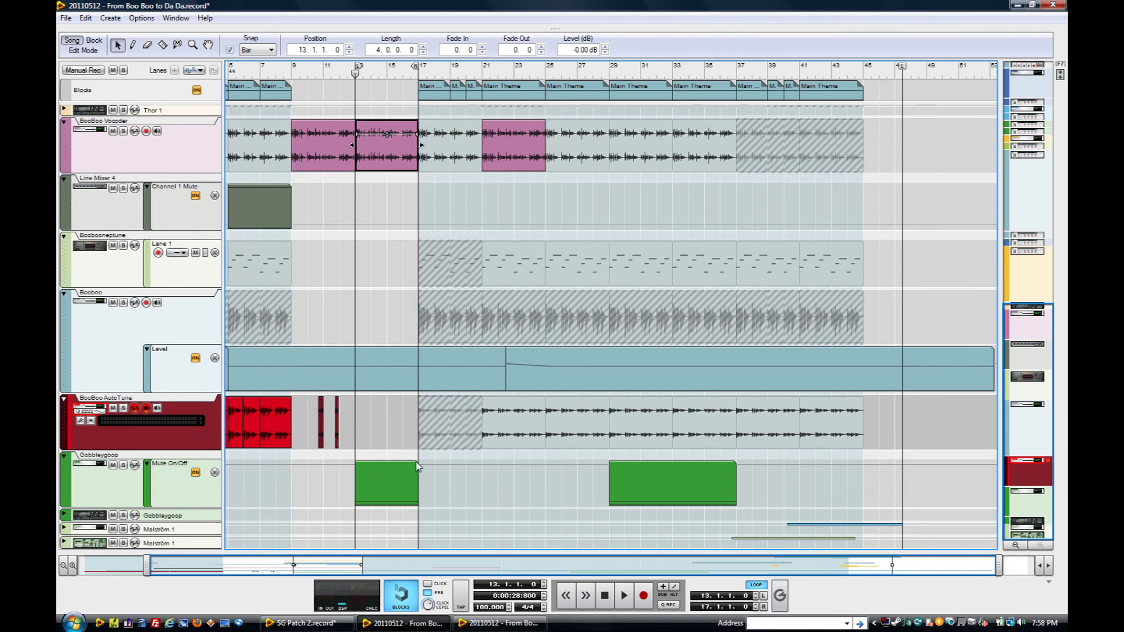
left_click(624, 596)
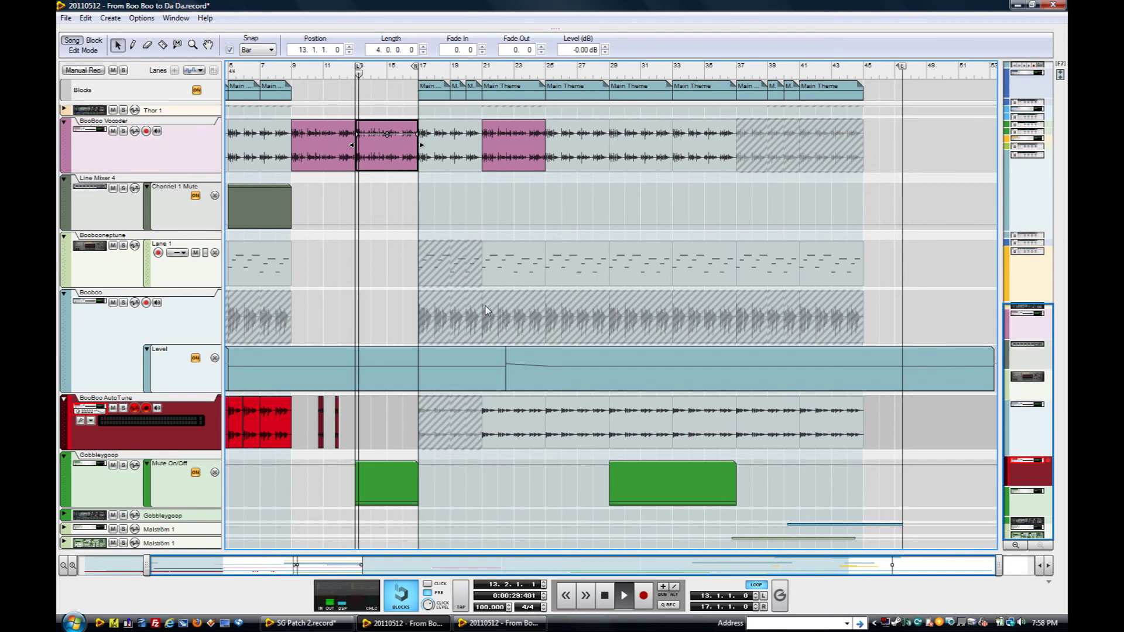
scroll(410, 305, "up", 10)
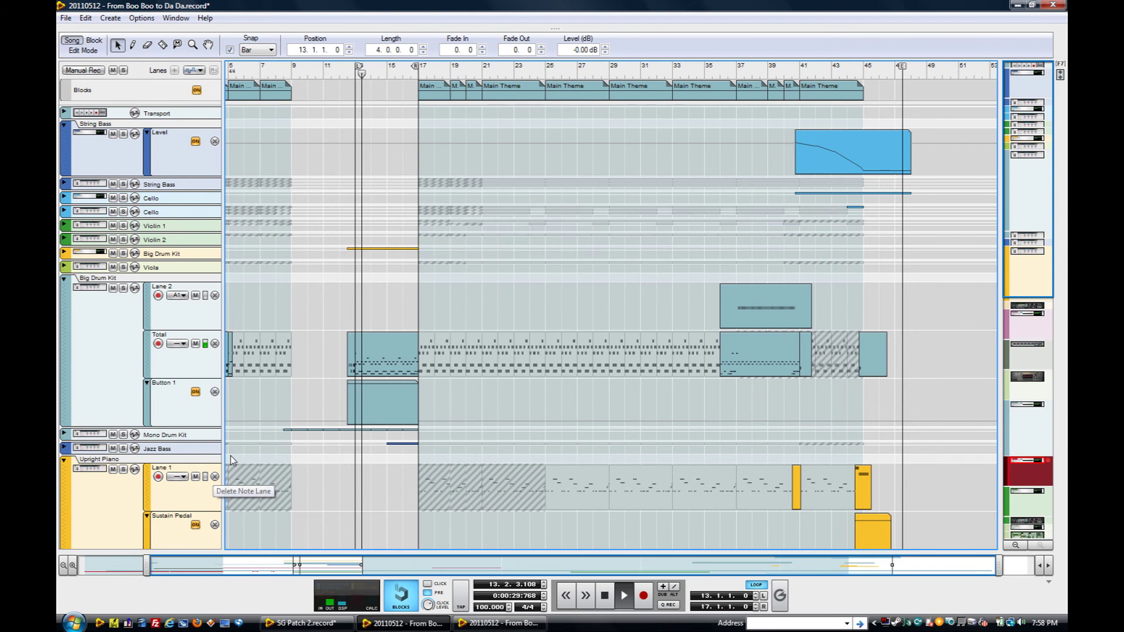
Step: Copy the Jazz Bass block to bars 13–15, stop playback, and go back to SG Patch 2
left_click(64, 449)
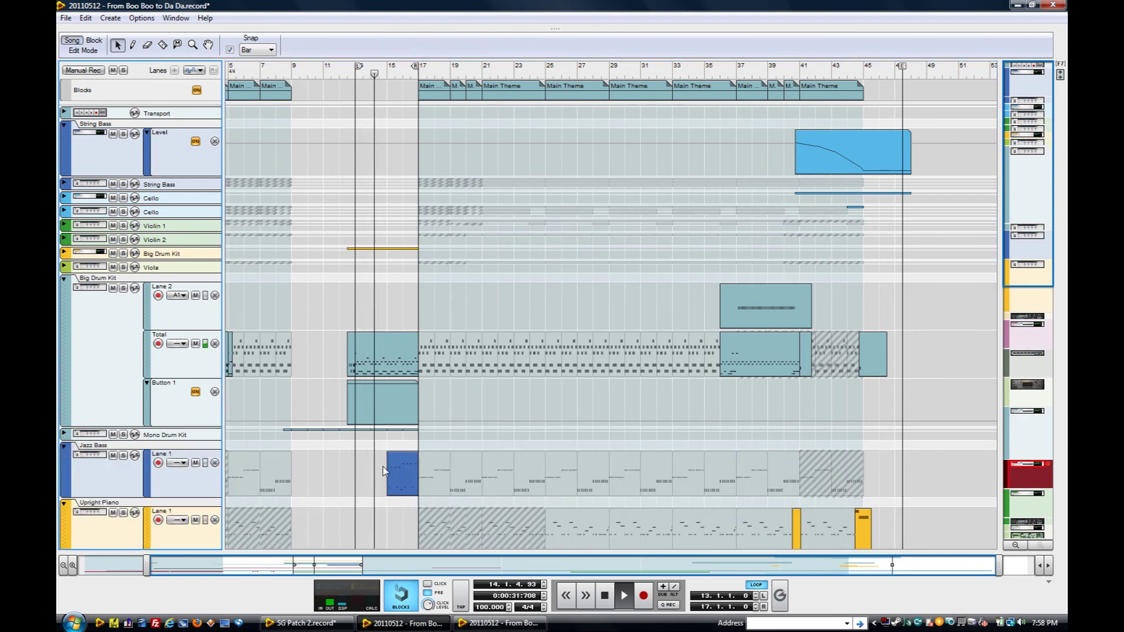
left_click_drag(400, 476, 370, 481)
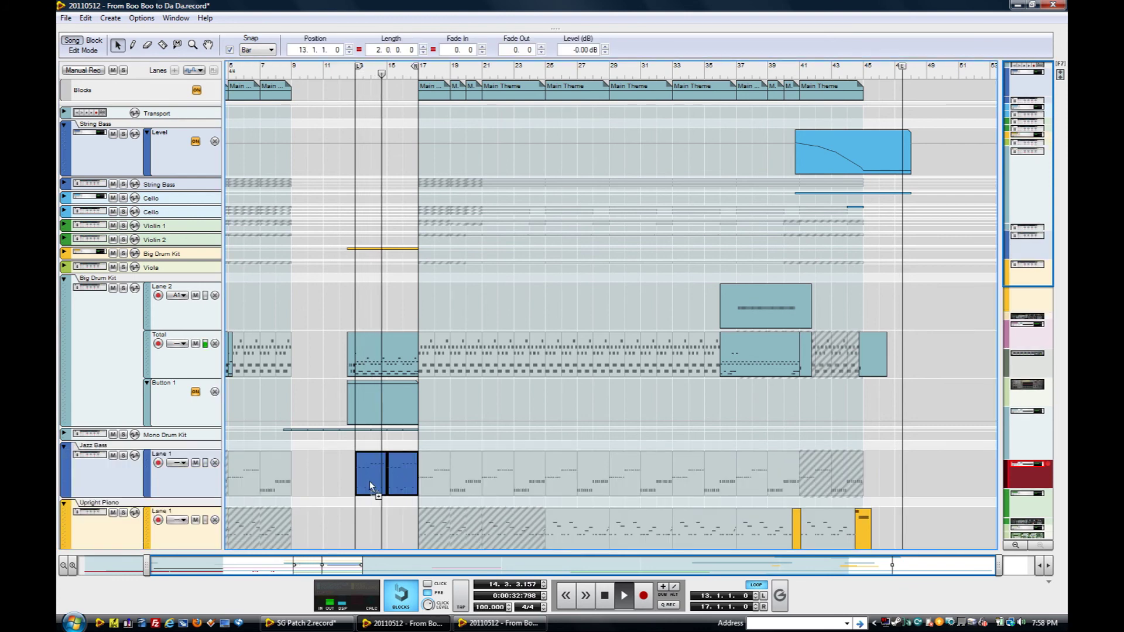
left_click(605, 596)
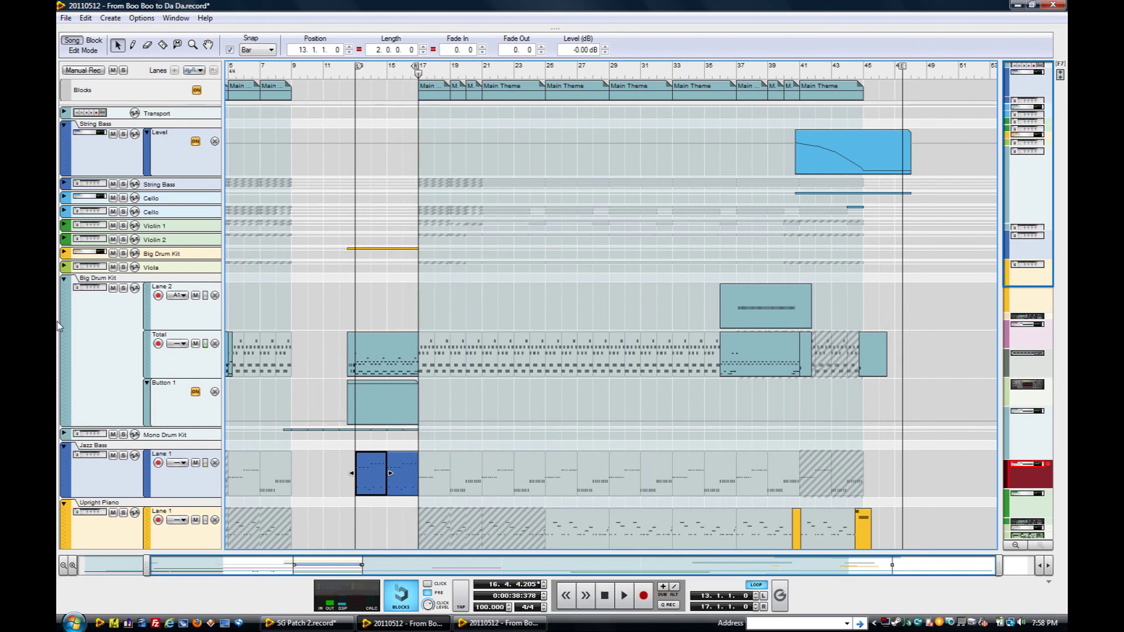
left_click(296, 622)
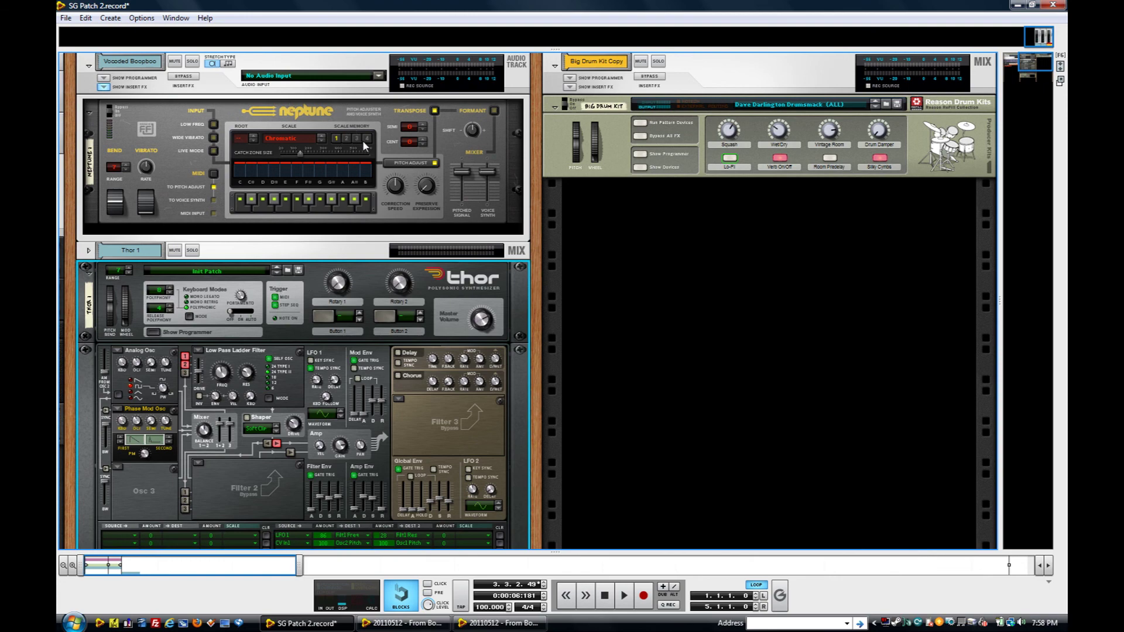
key("Tab")
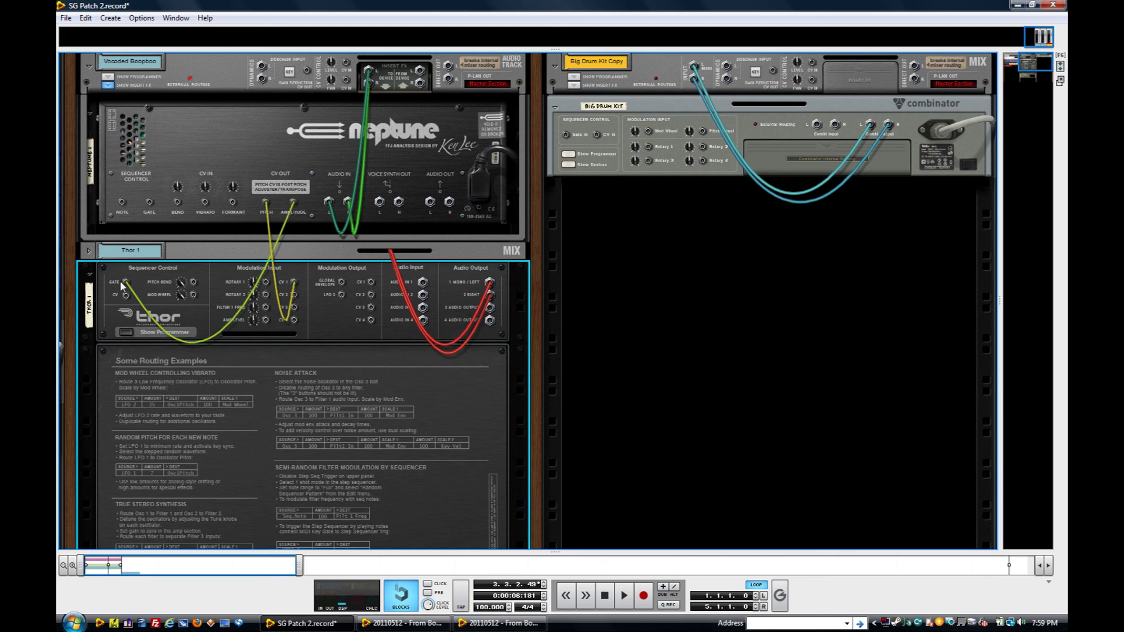
key("Tab")
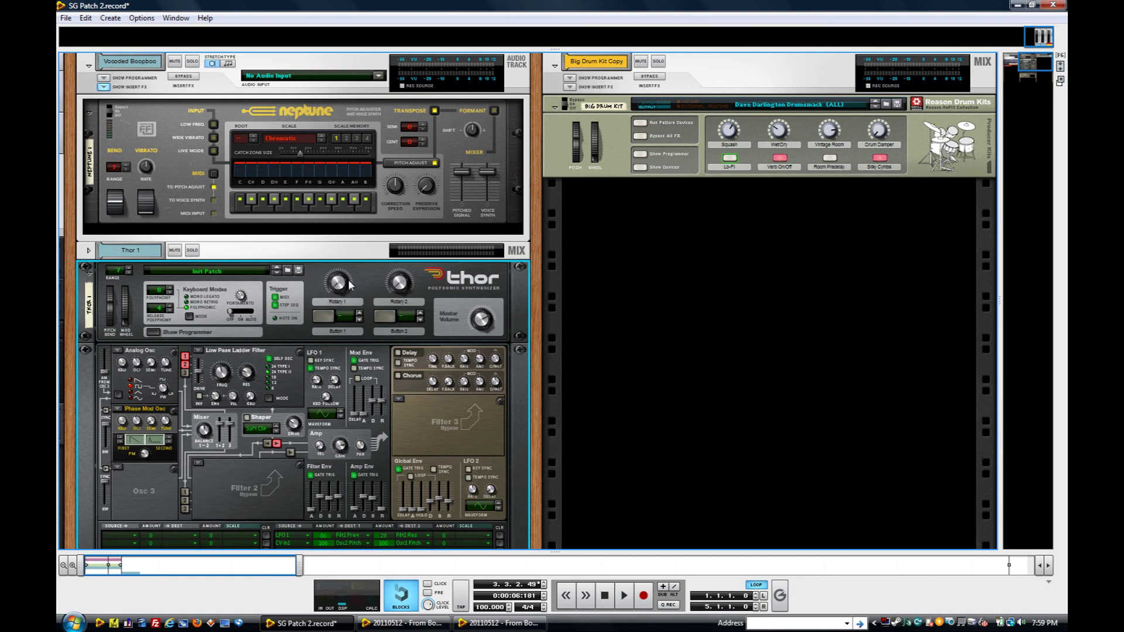
key("F5")
key("F7")
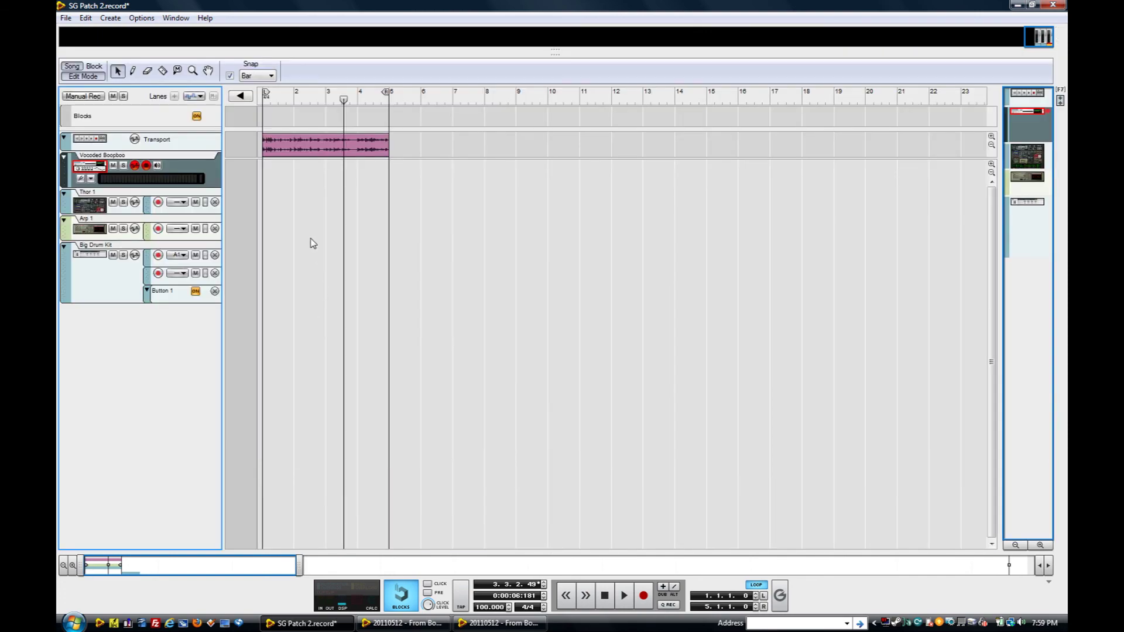
key("F6")
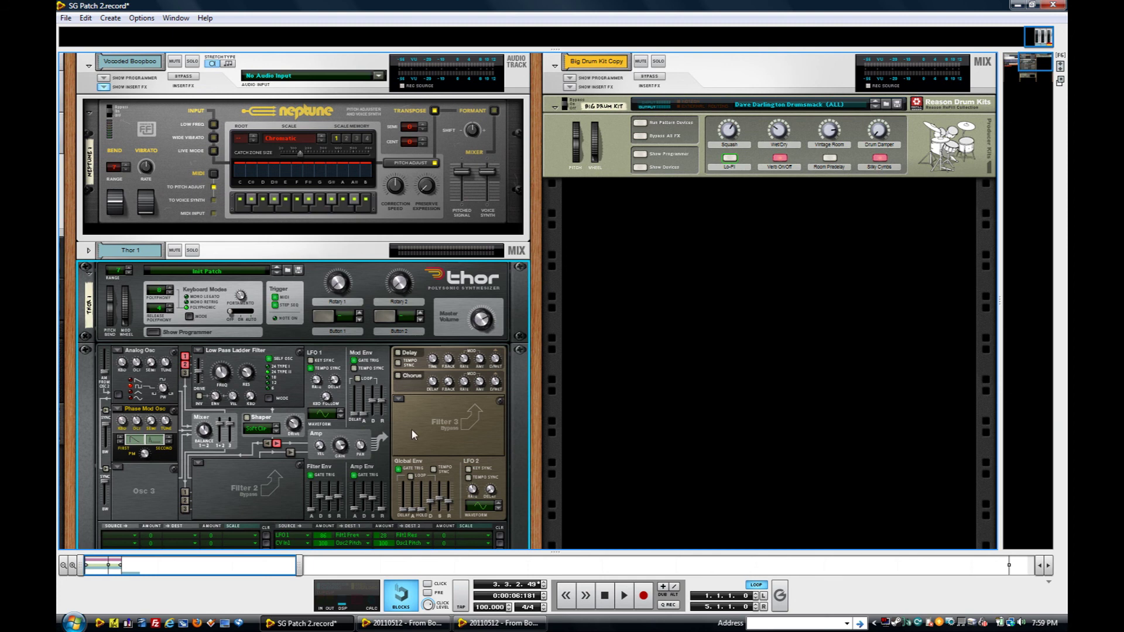
mouse_move(477, 628)
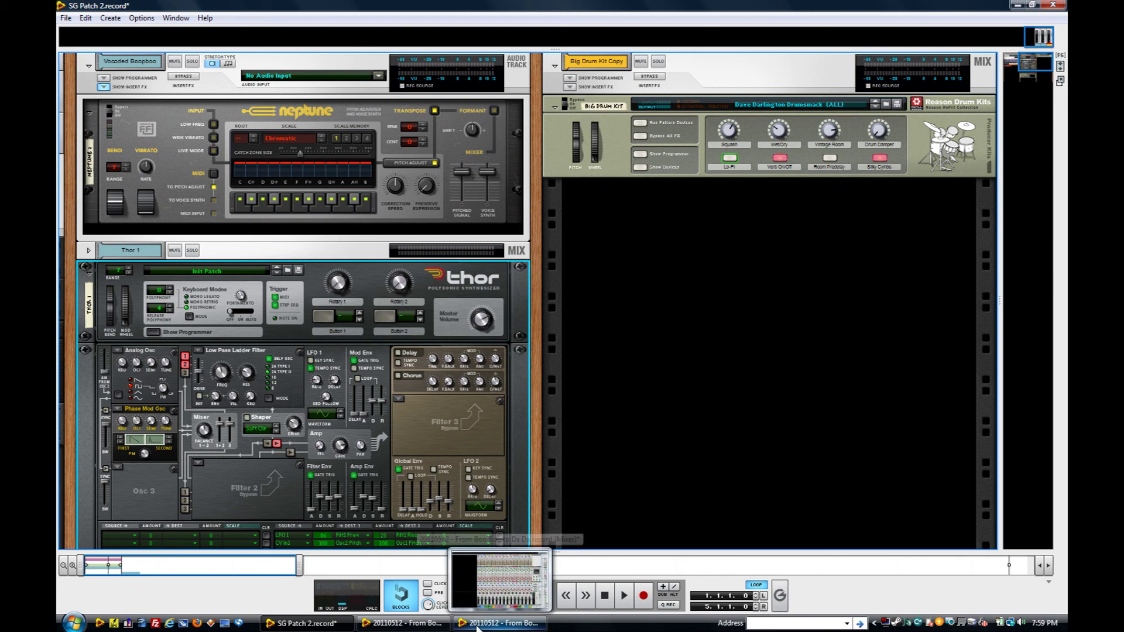
Step: Bring up the From Boo Boo to Da Da sequencer and play its loop from bar 13
left_click(475, 626)
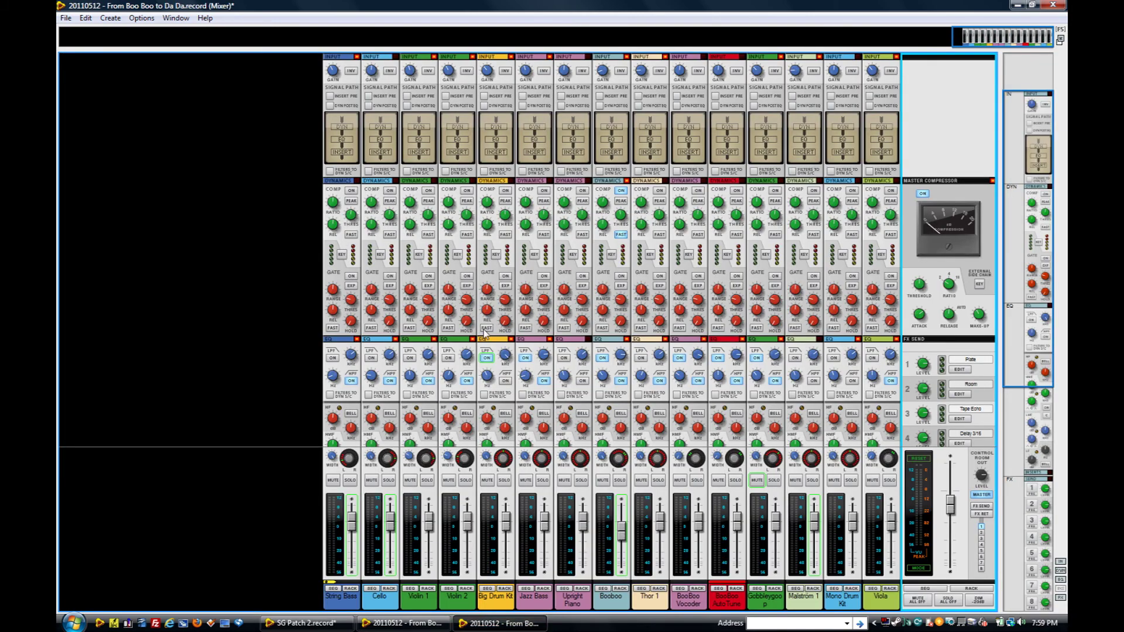
left_click(404, 623)
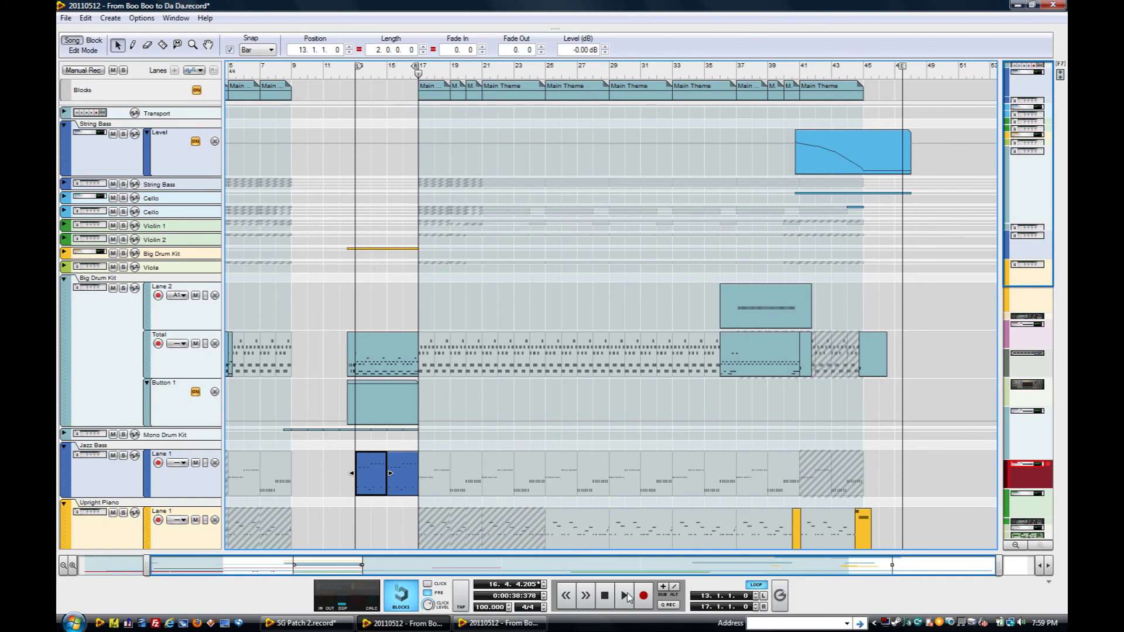
left_click(627, 596)
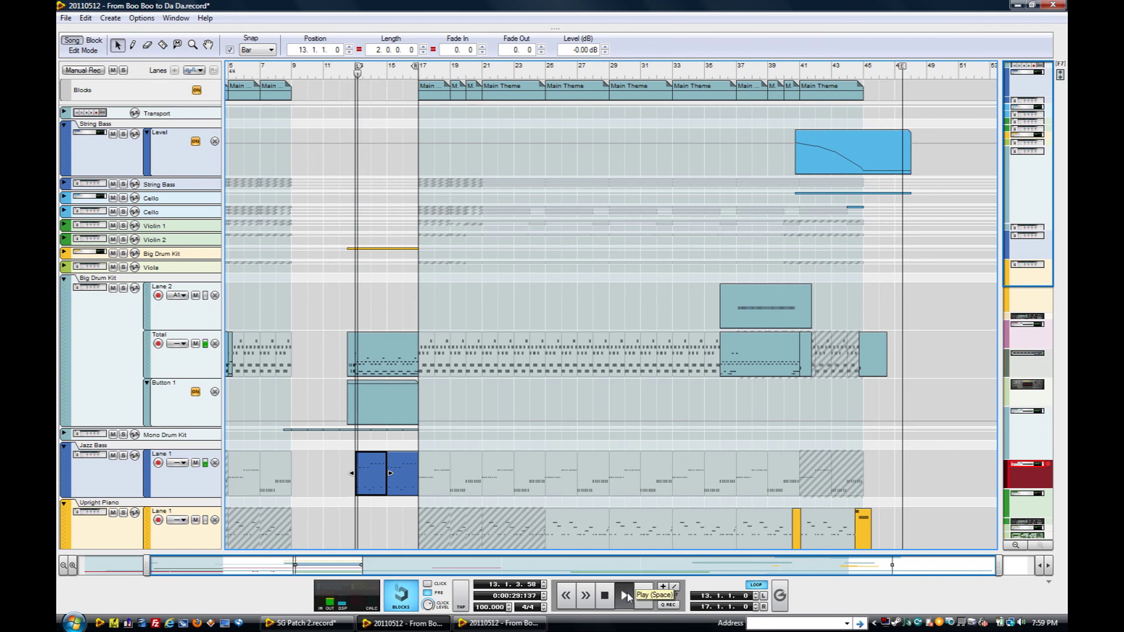